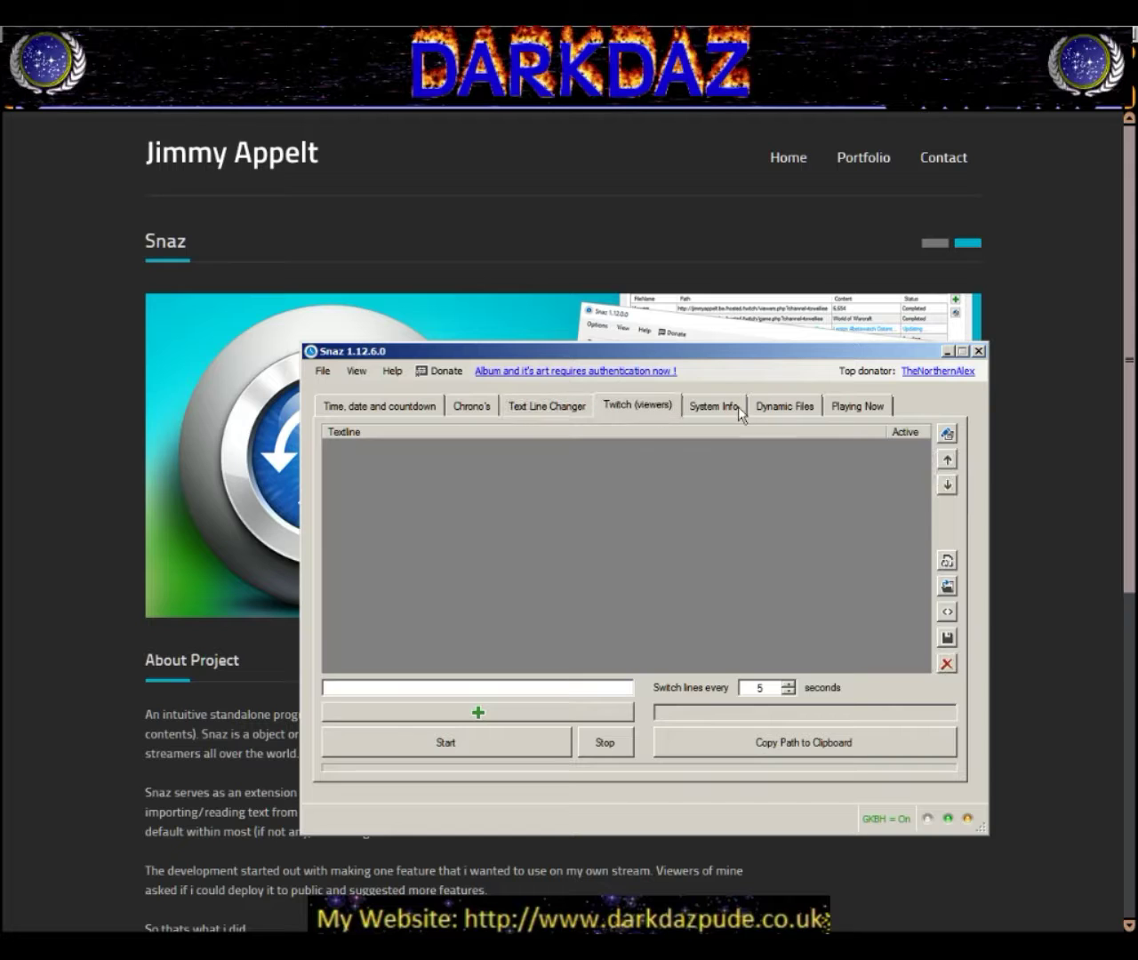
# - Look through Snaz's Dynamic Files, Playing Now, and Time, date and countdown features
pyautogui.click(787, 407)
pyautogui.click(846, 406)
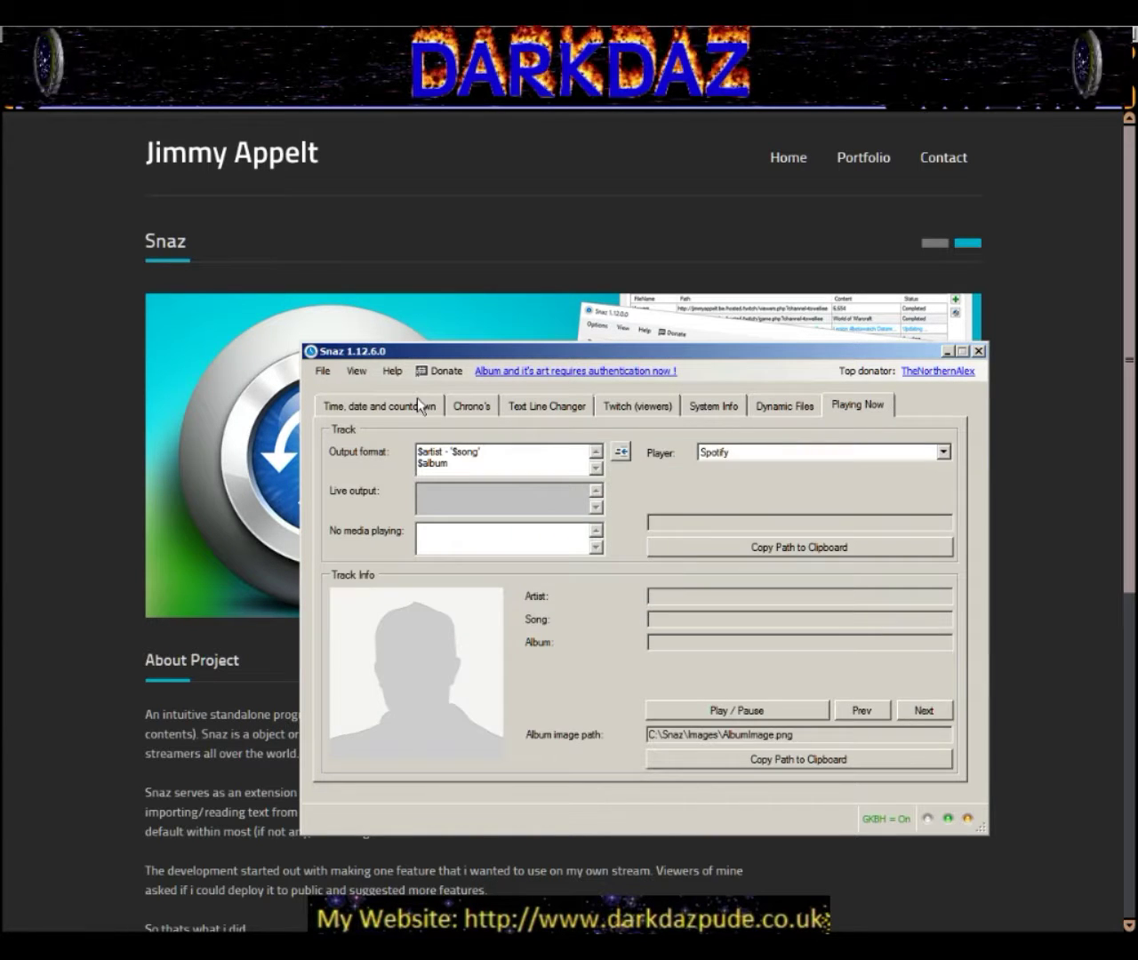
pyautogui.click(415, 399)
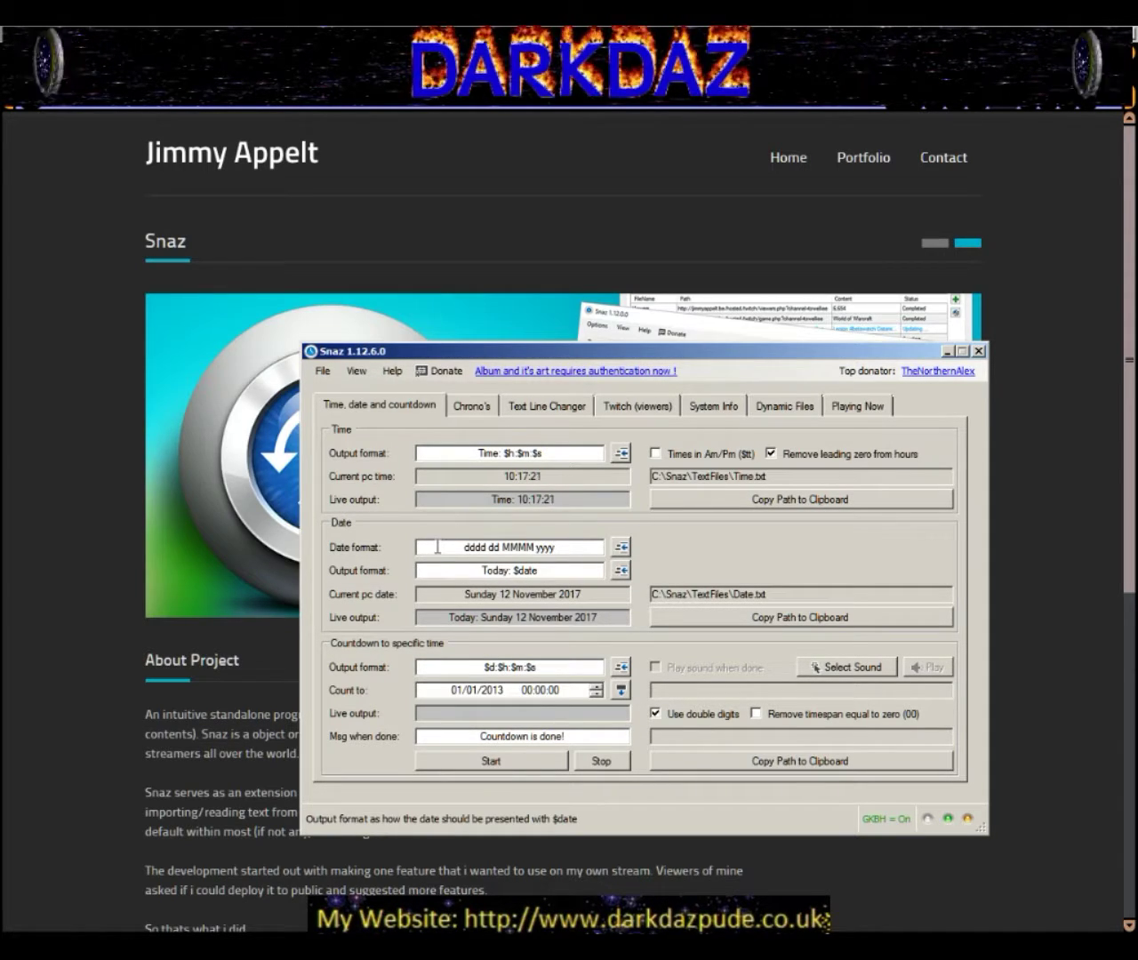
pyautogui.click(869, 409)
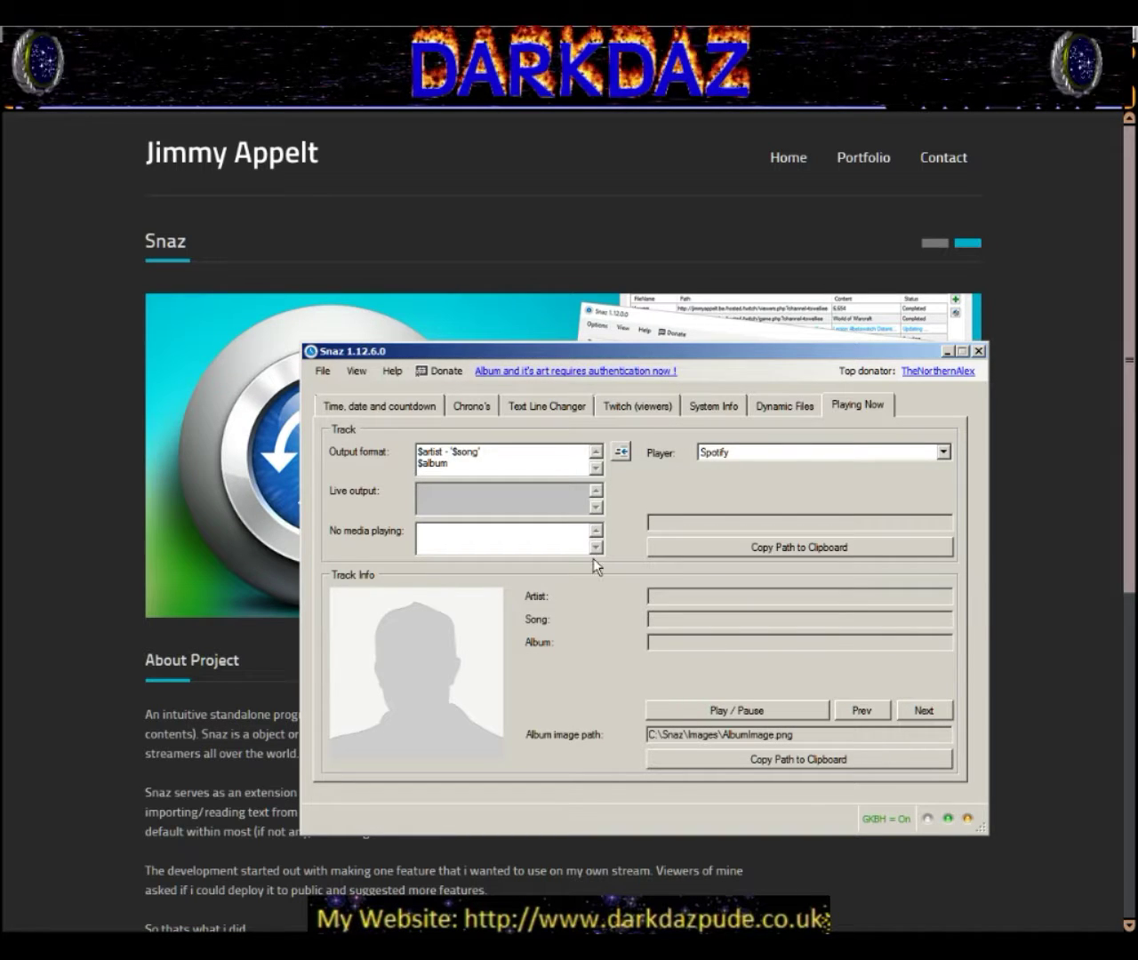
# - Examine the Playing Now settings, including the track truncation options, JSON directory and Spotify credentials fields
pyautogui.click(326, 371)
pyautogui.click(351, 391)
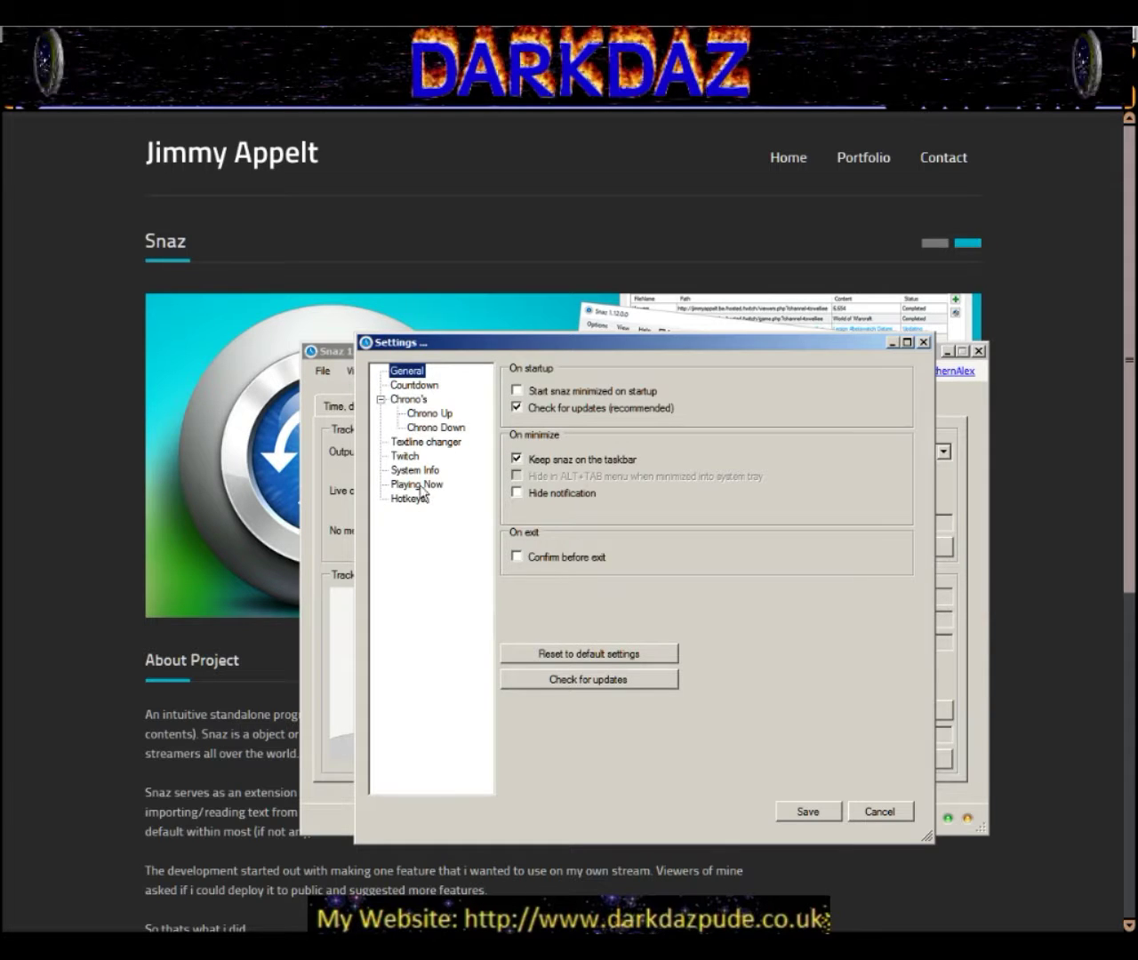
pyautogui.click(418, 485)
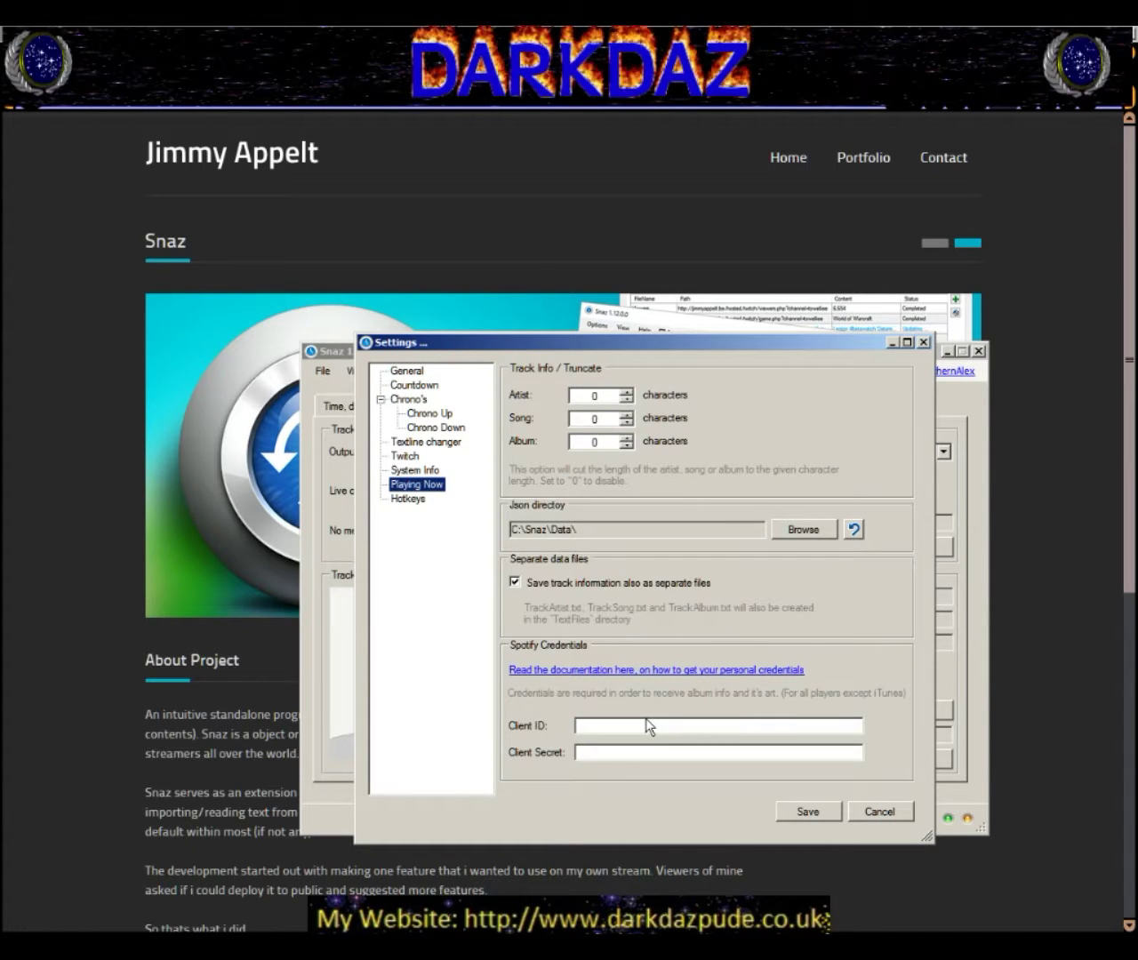
pyautogui.click(807, 812)
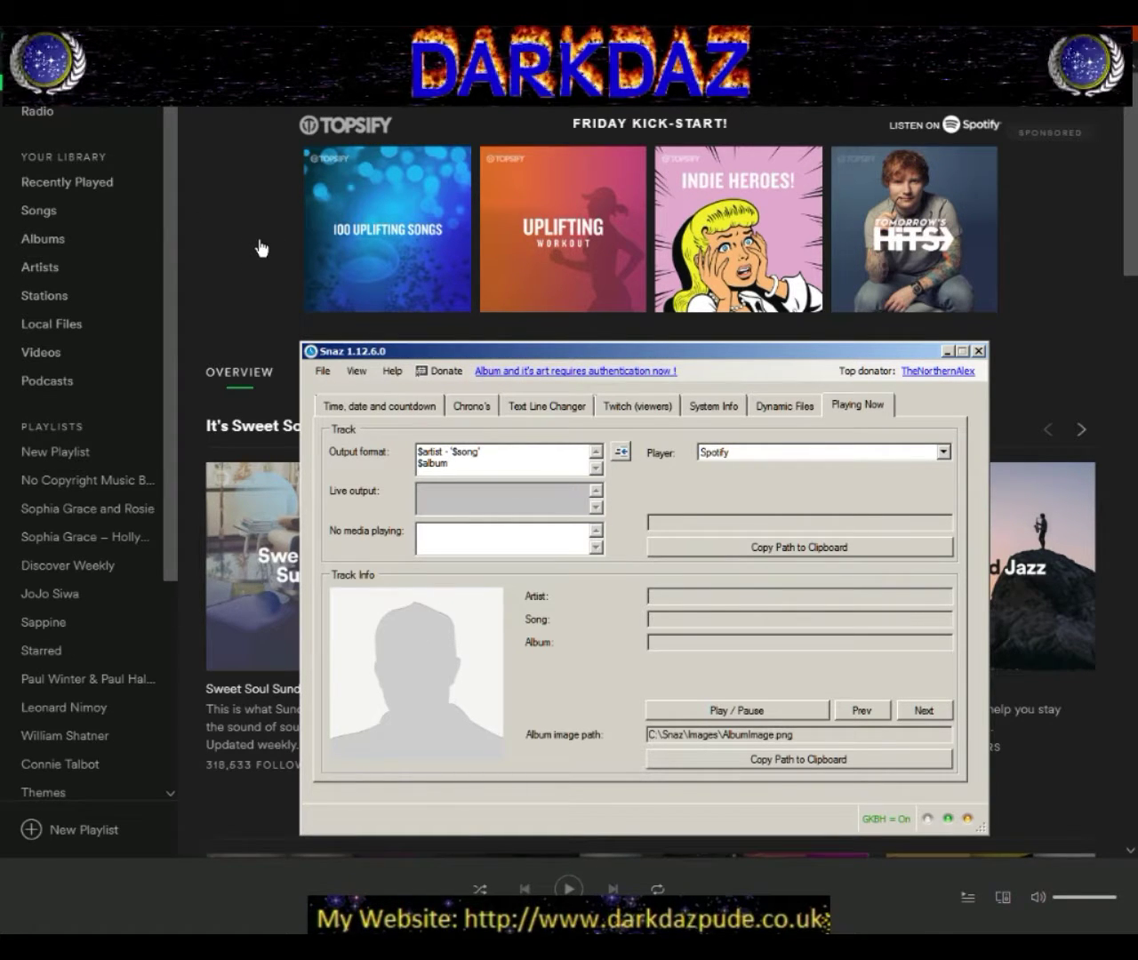
pyautogui.click(321, 373)
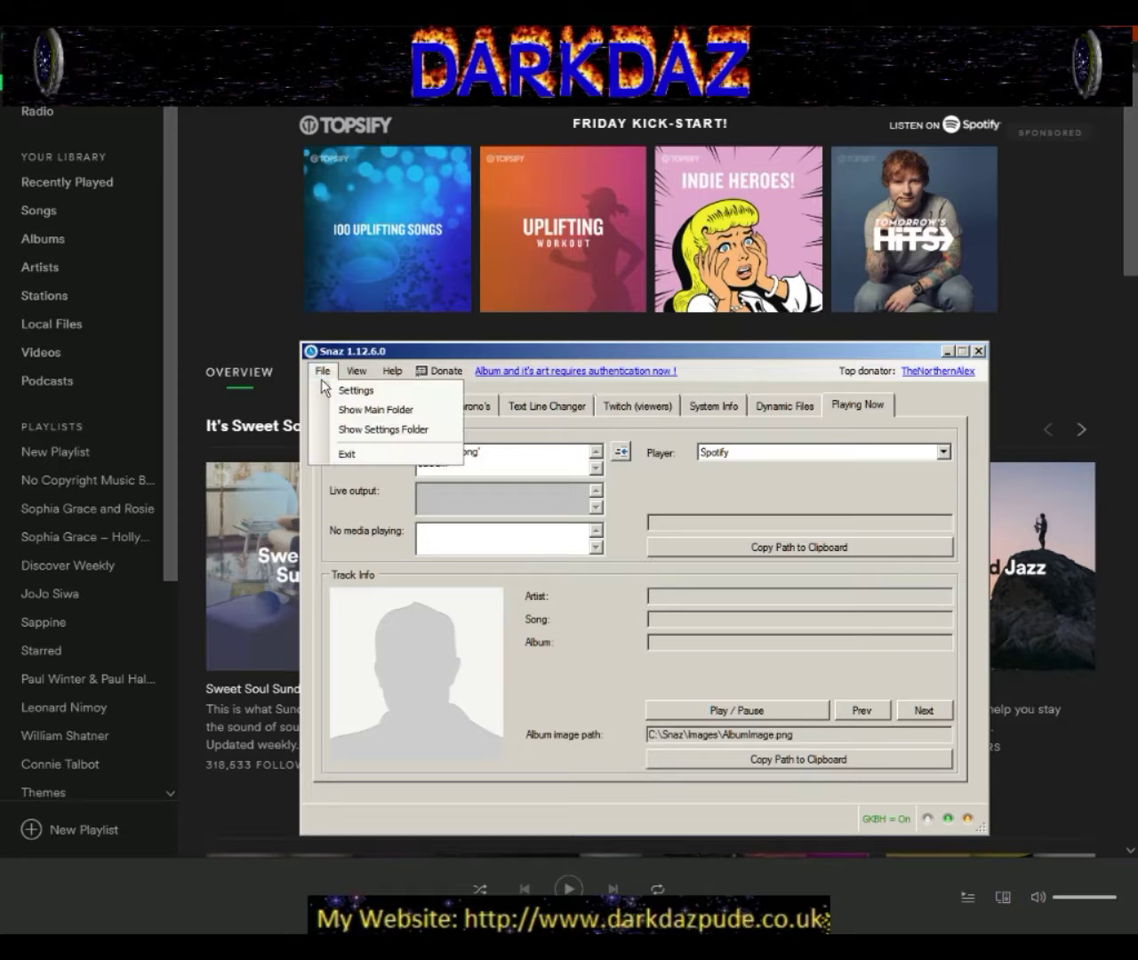
pyautogui.click(346, 389)
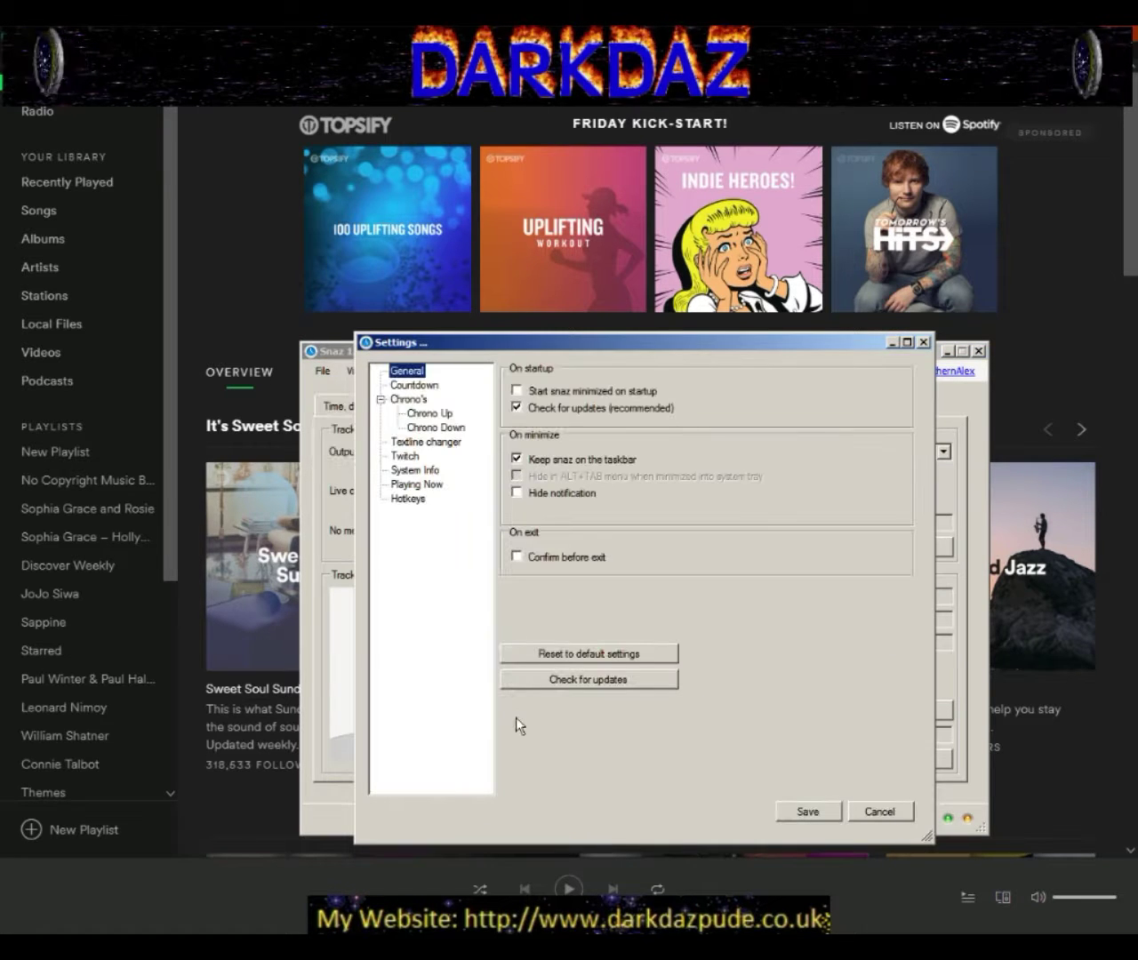
pyautogui.click(416, 485)
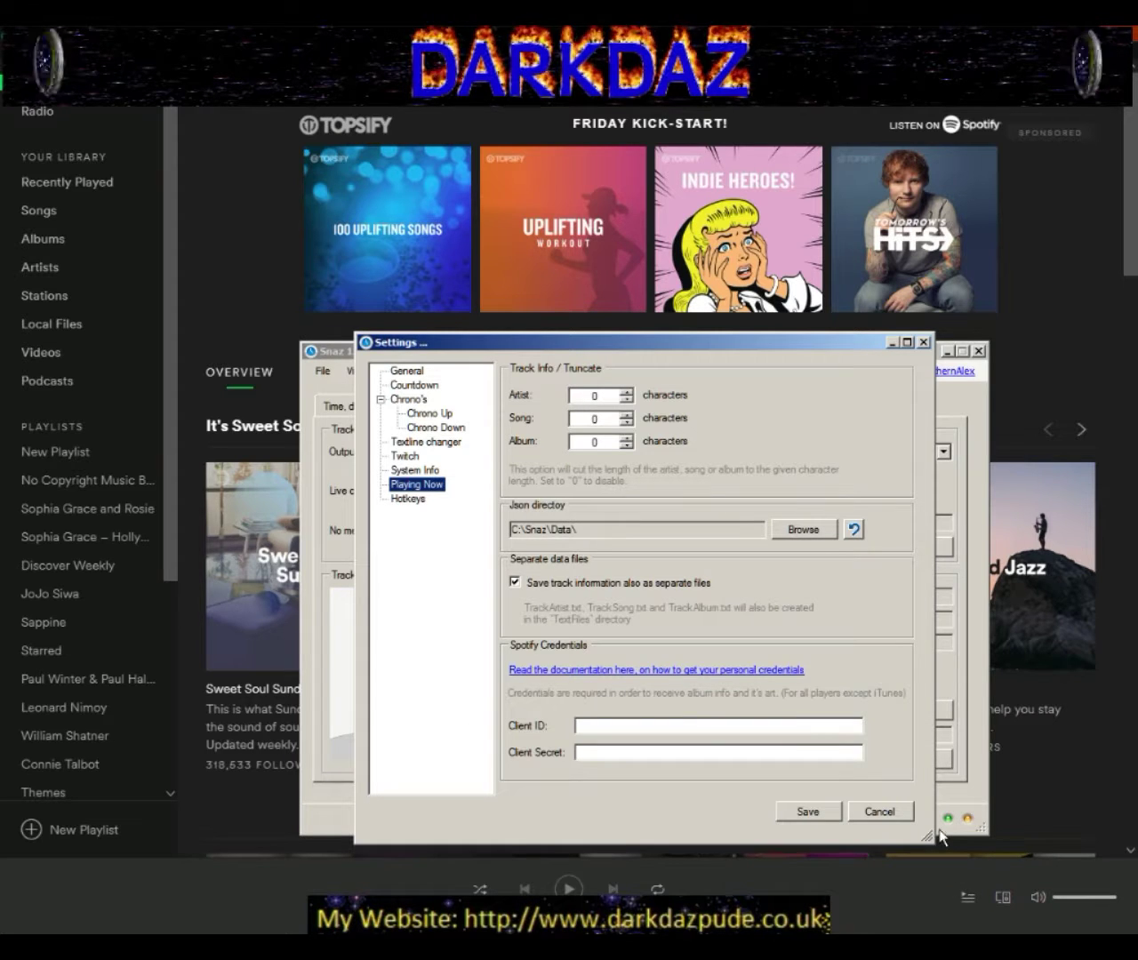
pyautogui.click(900, 814)
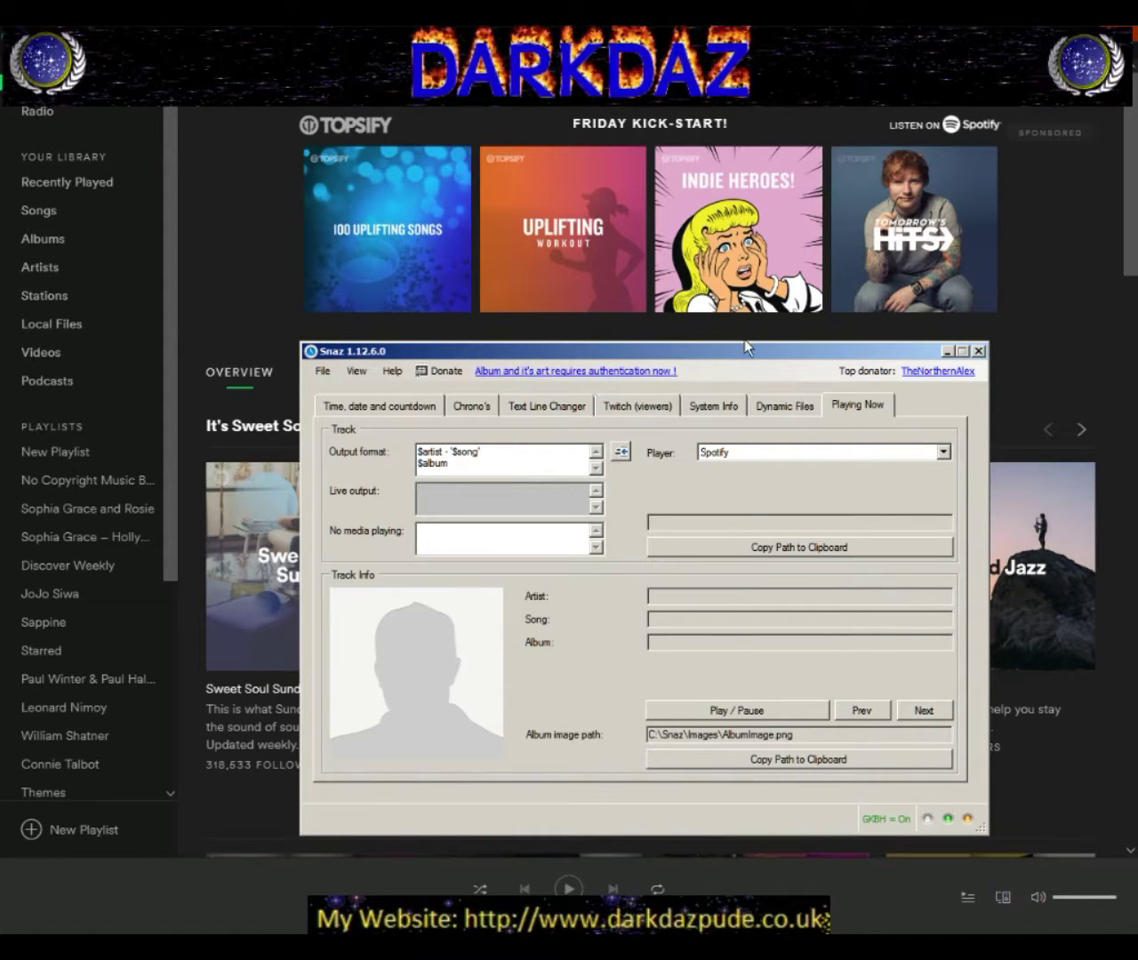
# - Switch to Spotify and mute its playback volume
pyautogui.moveTo(744, 346); pyautogui.dragTo(761, 374)
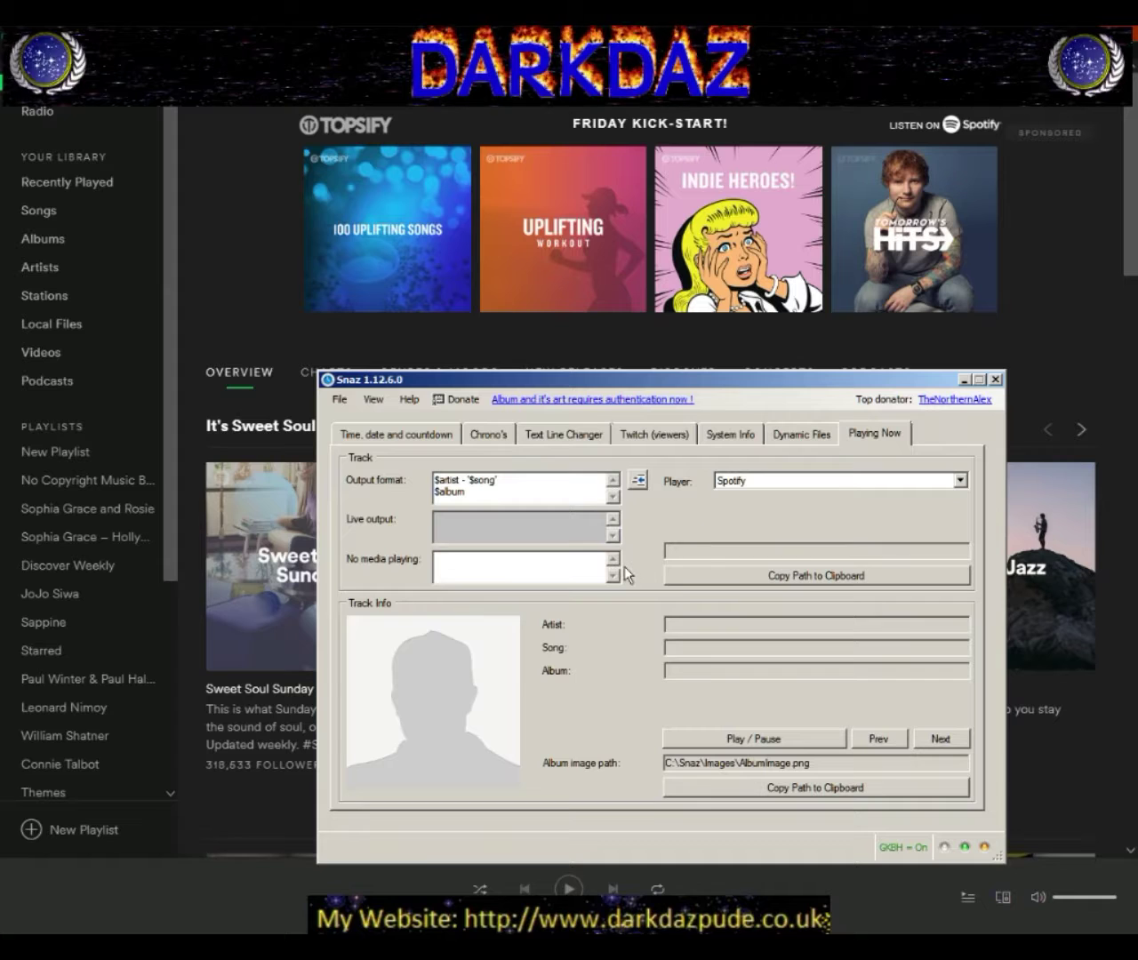
pyautogui.click(884, 911)
pyautogui.click(1031, 897)
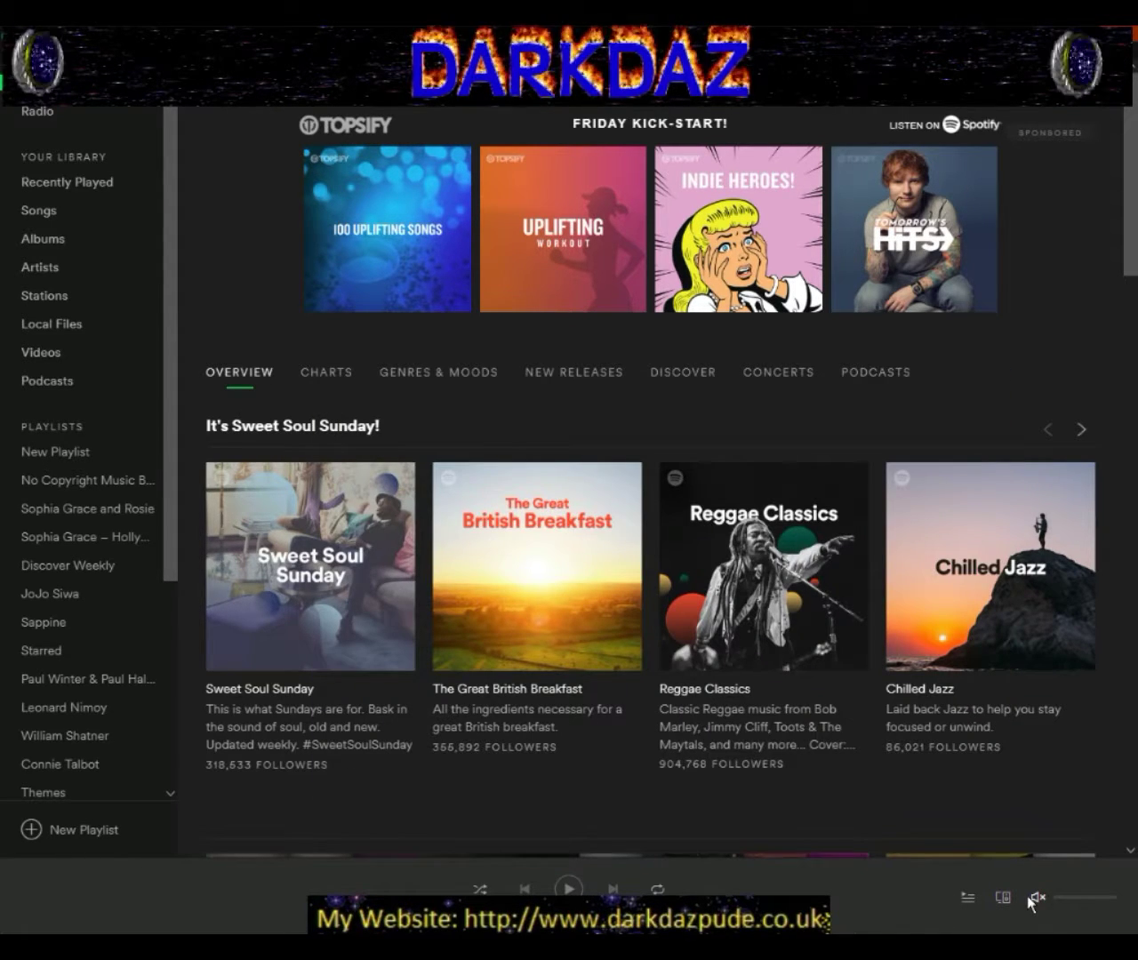
# - Move the Snaz window out of the way and play the No Copyright Music playlist in Spotify
pyautogui.hotkey('alt', 'Tab')
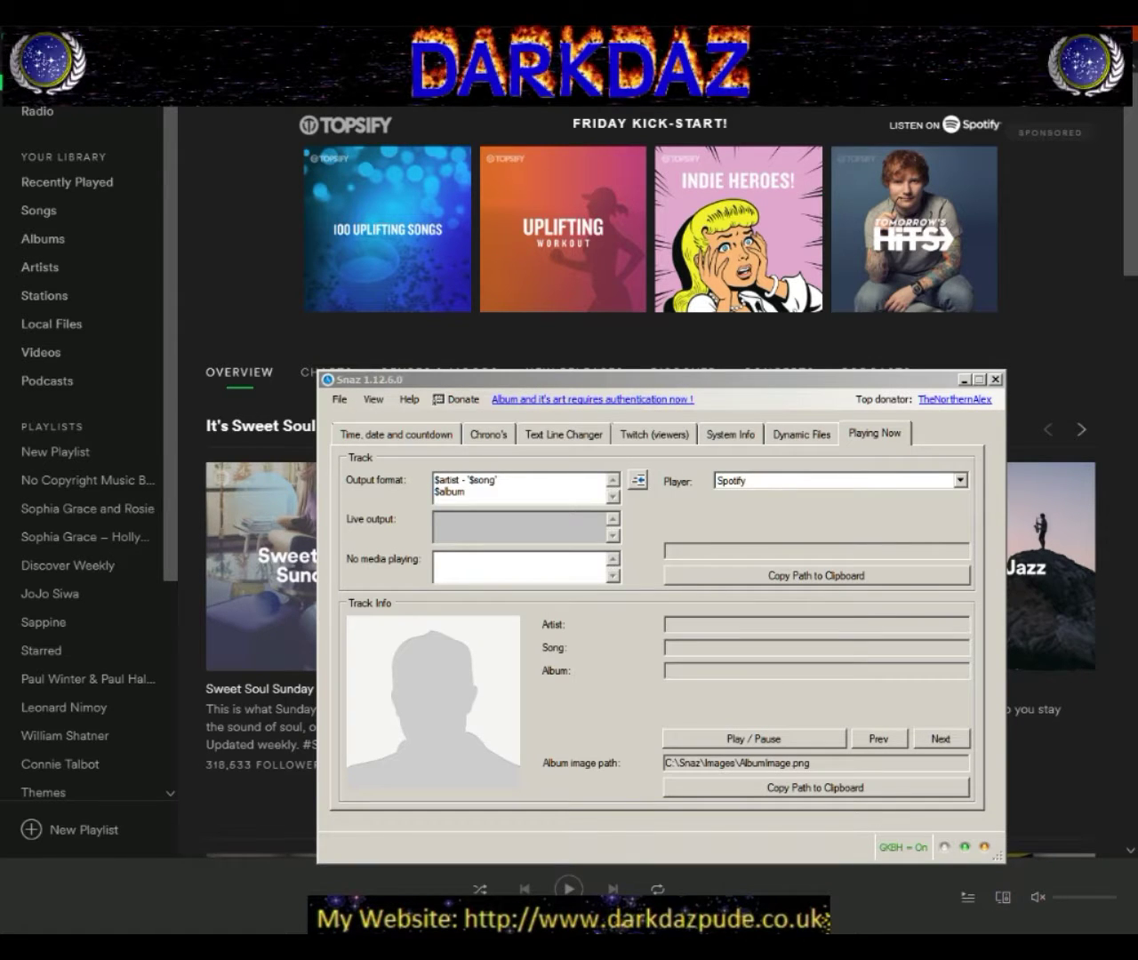
pyautogui.moveTo(426, 379); pyautogui.dragTo(107, 16)
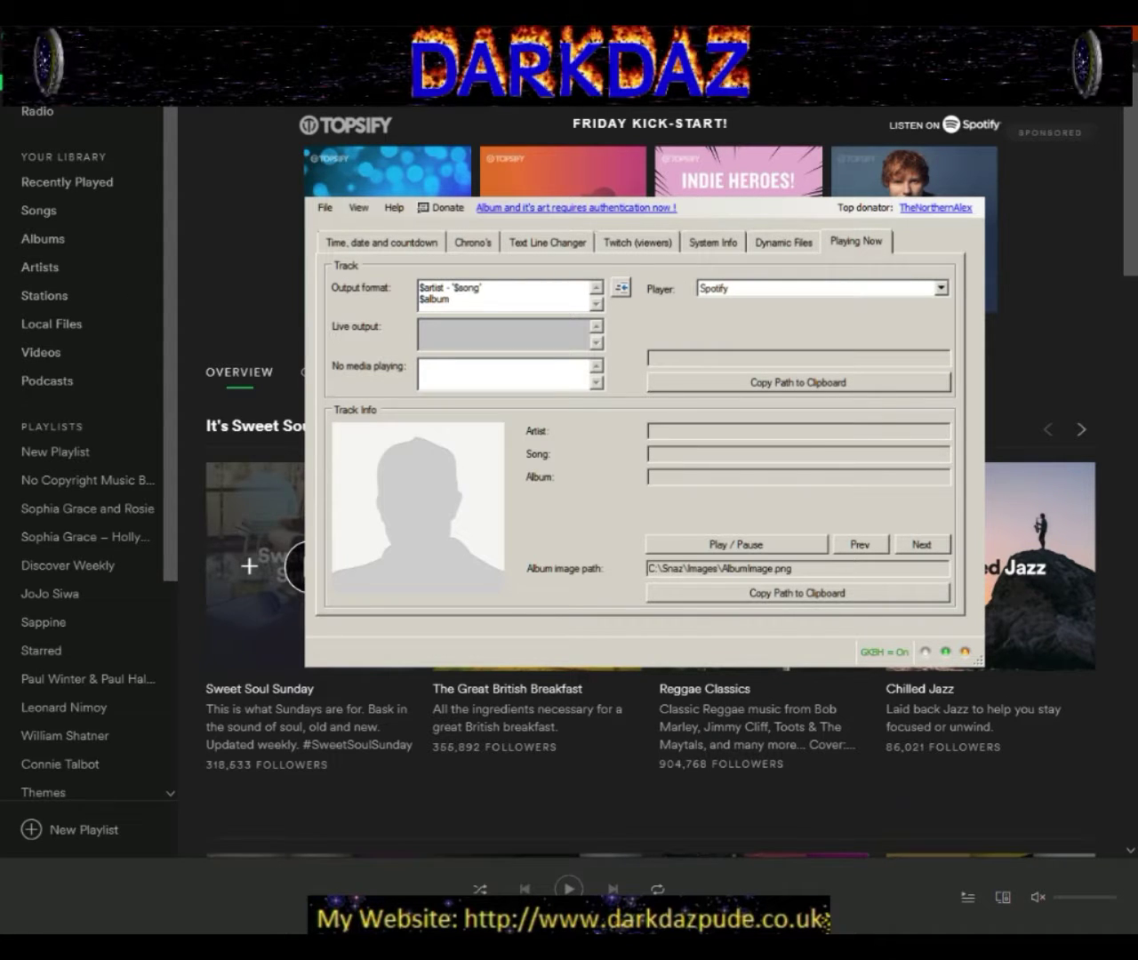
pyautogui.click(65, 482)
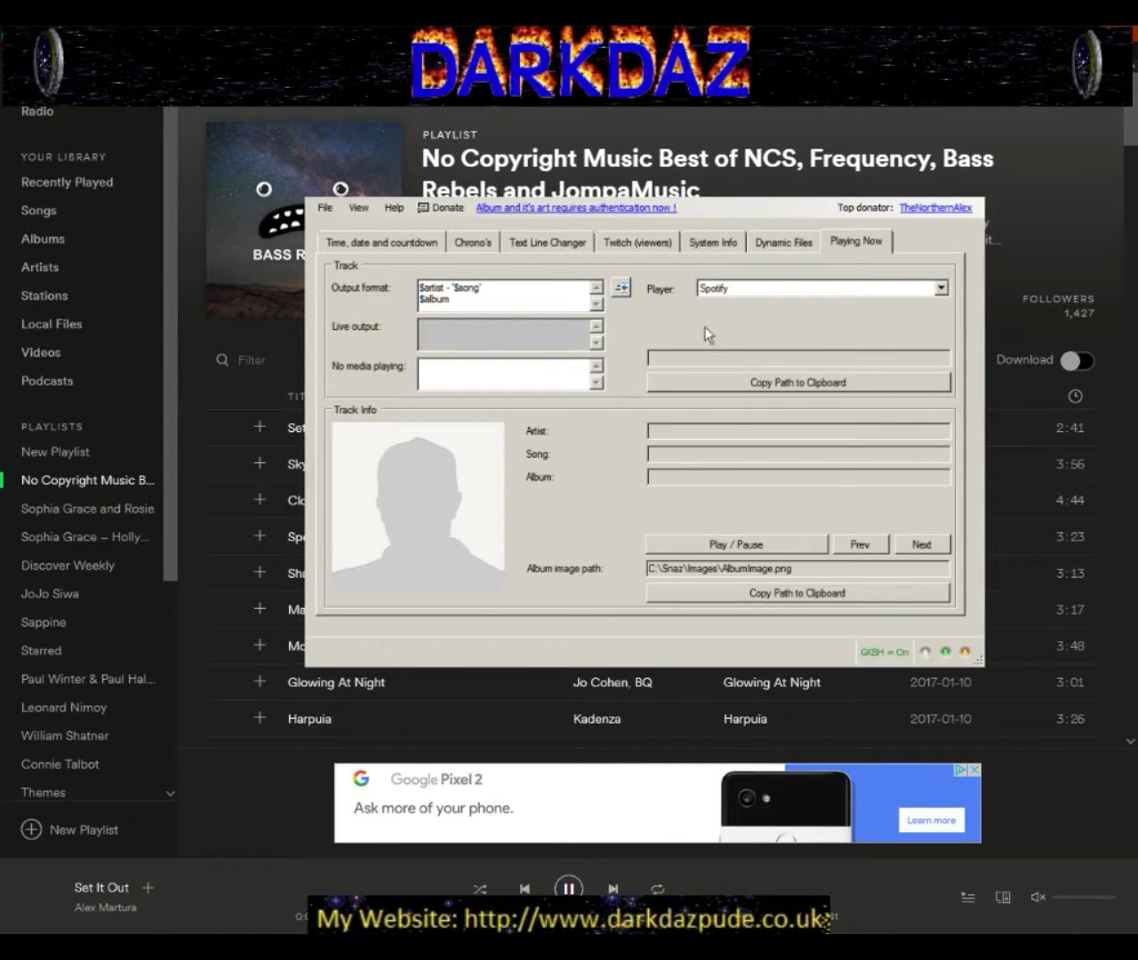
# - Copy the path of the Playing Now track file, C:\Snaz\TextFiles\TrackInfo.txt, to the clipboard
pyautogui.click(782, 382)
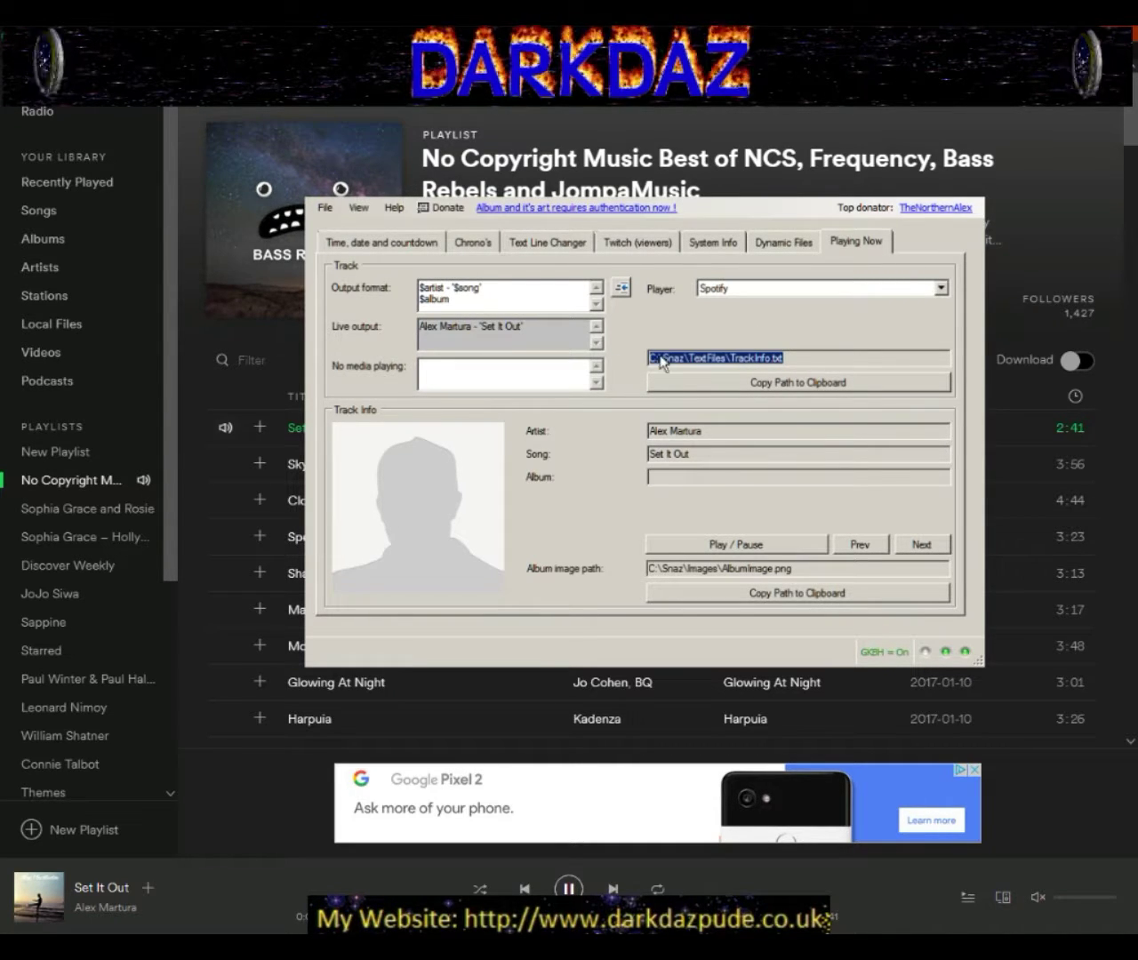
pyautogui.click(763, 380)
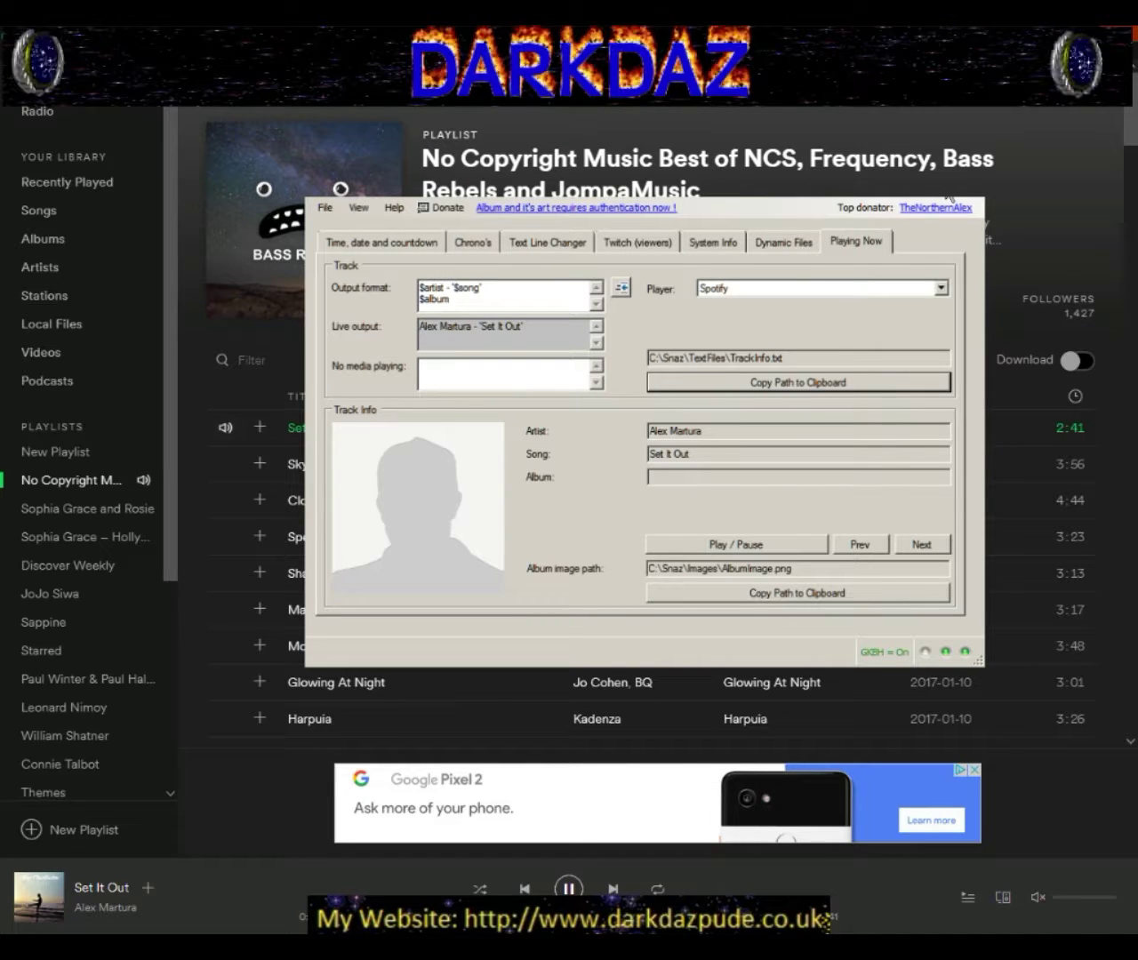
# - Switch to OBS Studio and hide the Window Capture and Display Capture sources in the Recording scene
pyautogui.hotkey('alt', 'Tab')
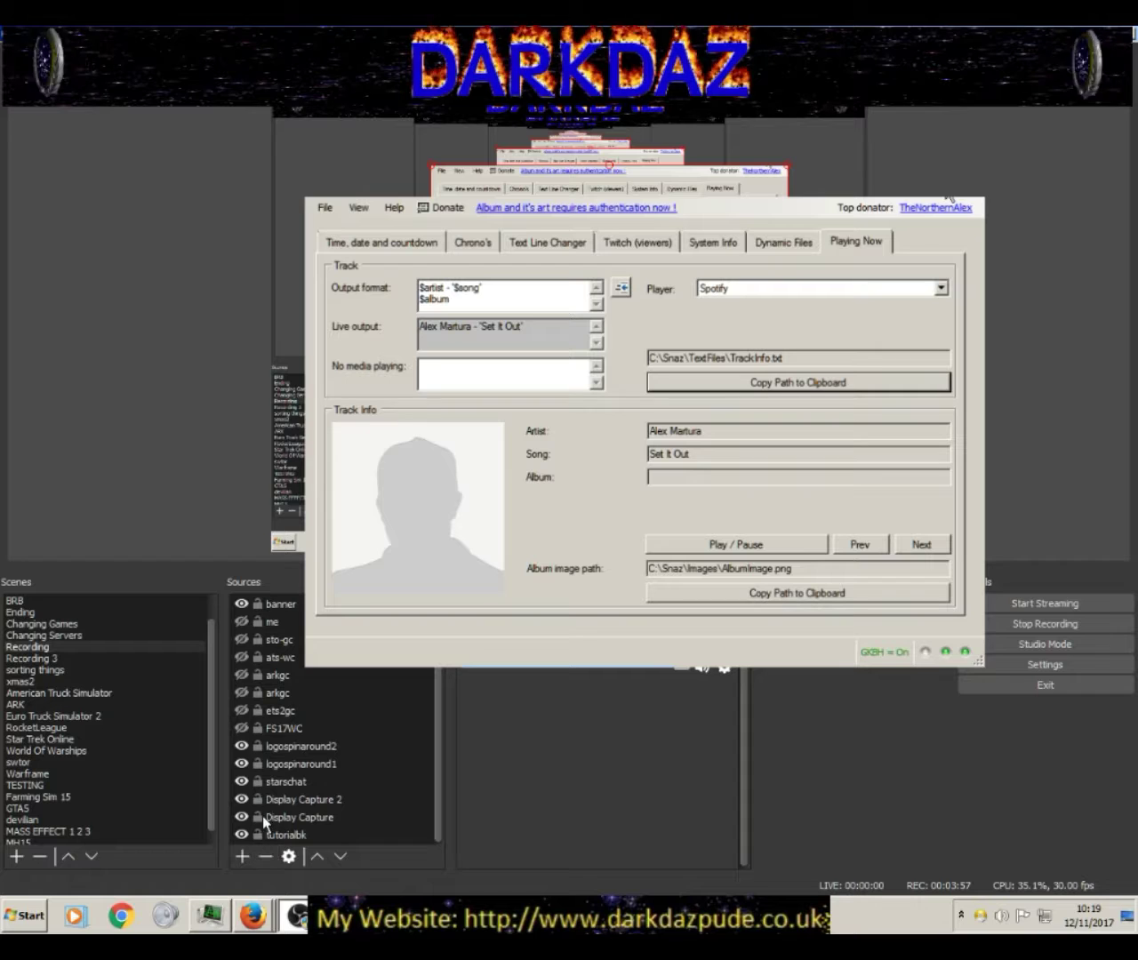
pyautogui.scroll(1, 263, 800)
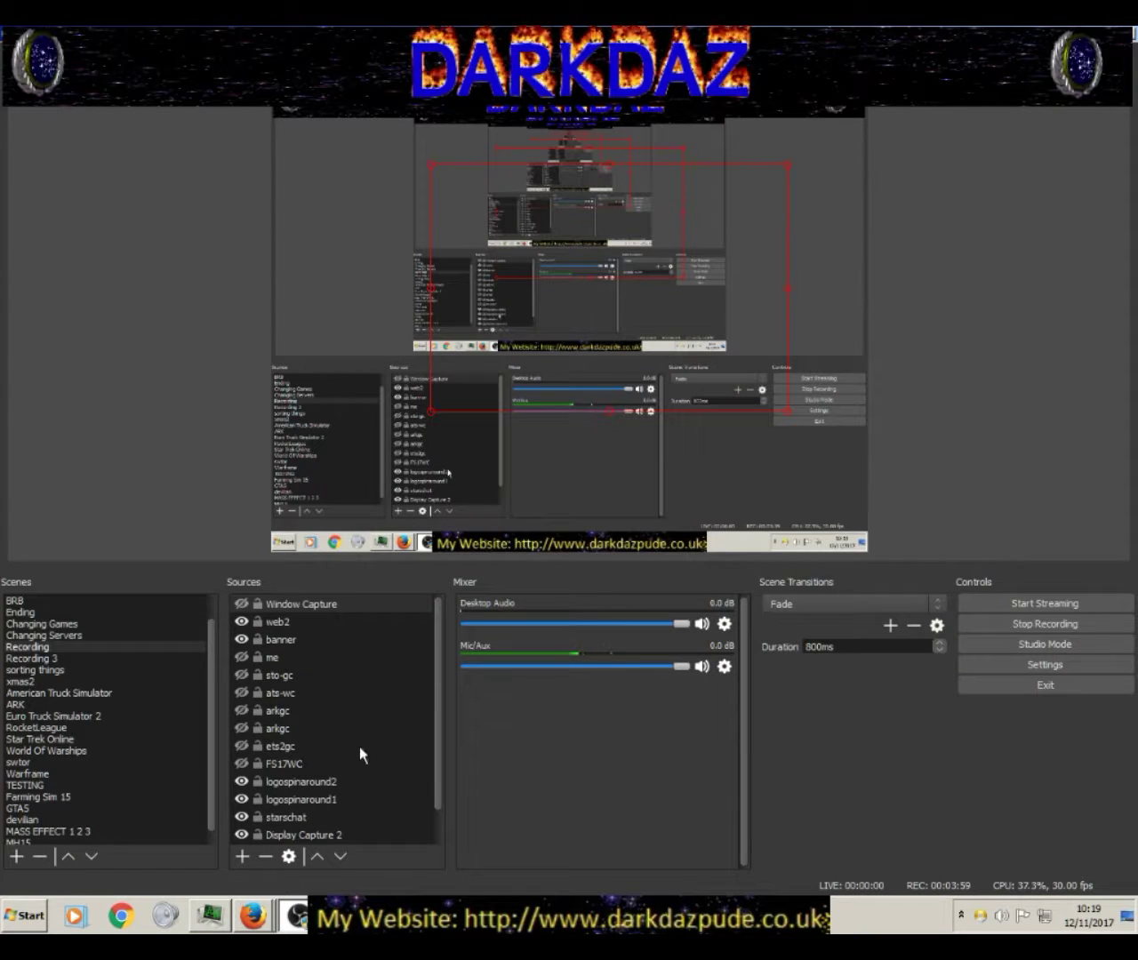
pyautogui.scroll(-1, 334, 776)
pyautogui.click(263, 817)
pyautogui.click(241, 817)
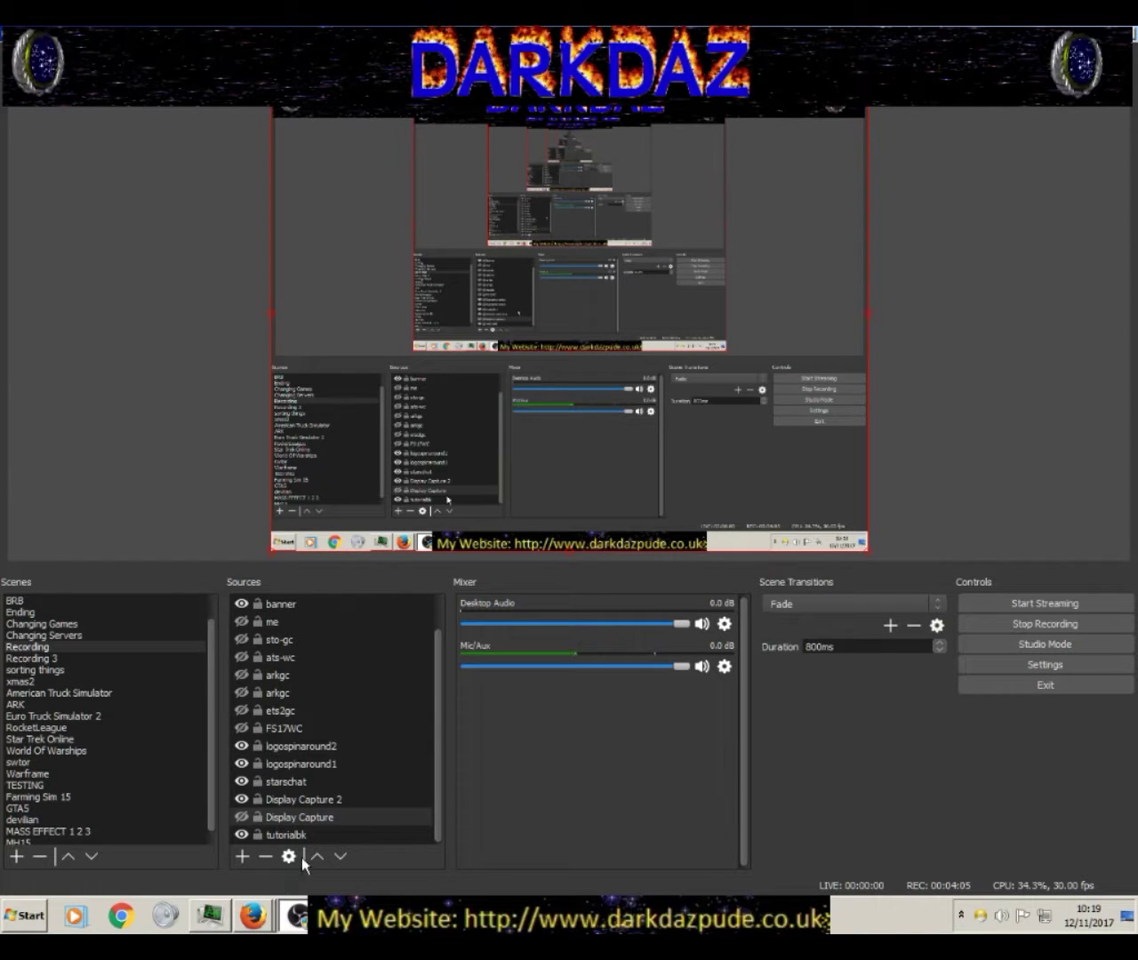
# - Create a new Text (GDI+) source named nowplaying in the Recording scene
pyautogui.click(240, 857)
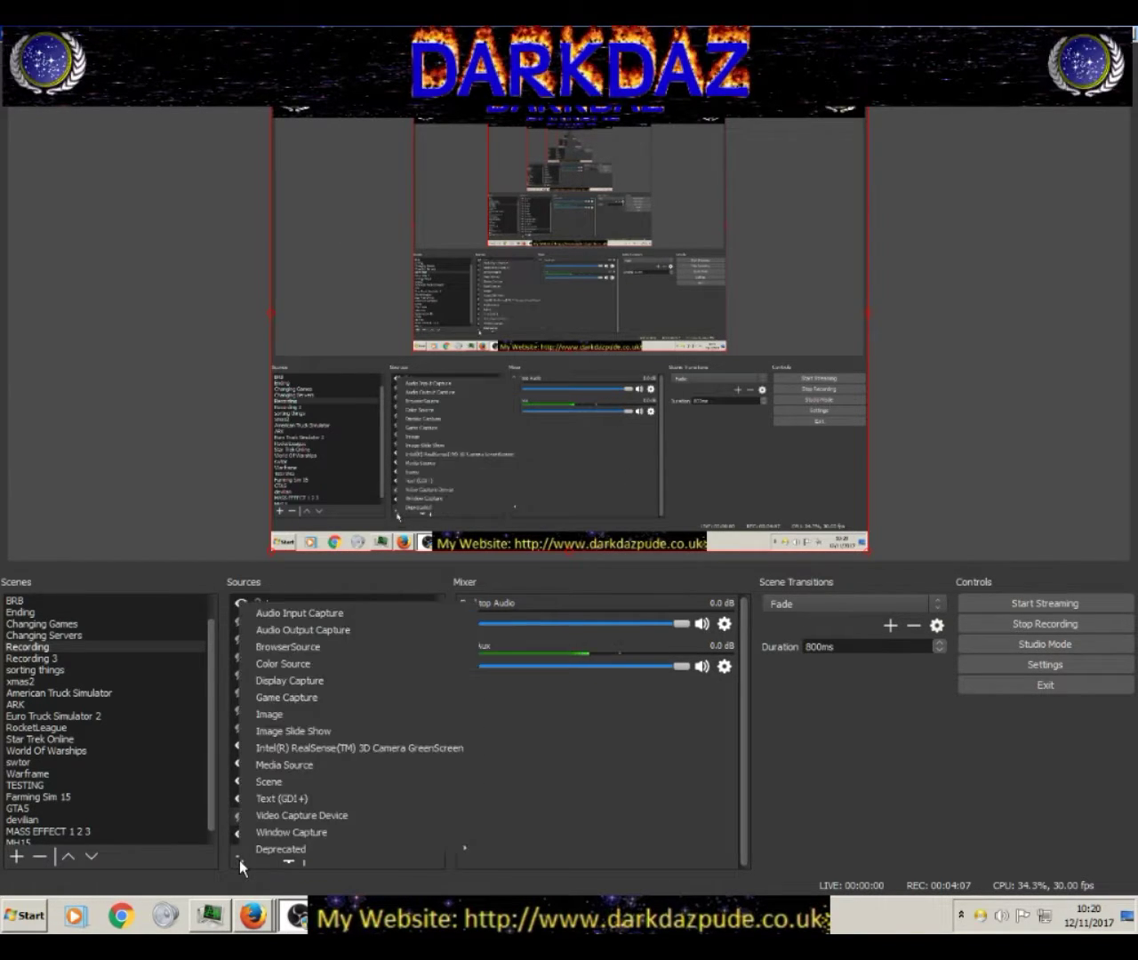
pyautogui.click(322, 798)
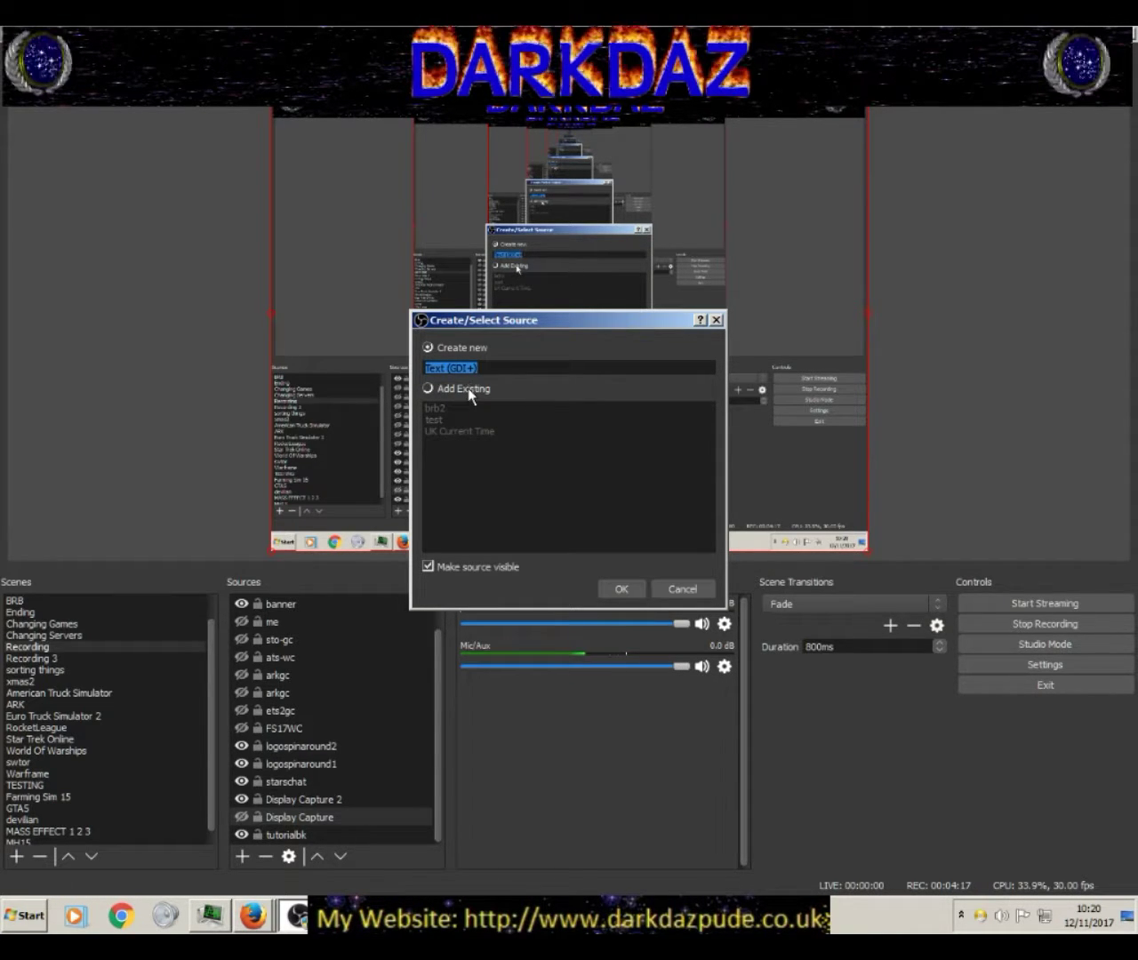
pyautogui.click(480, 346)
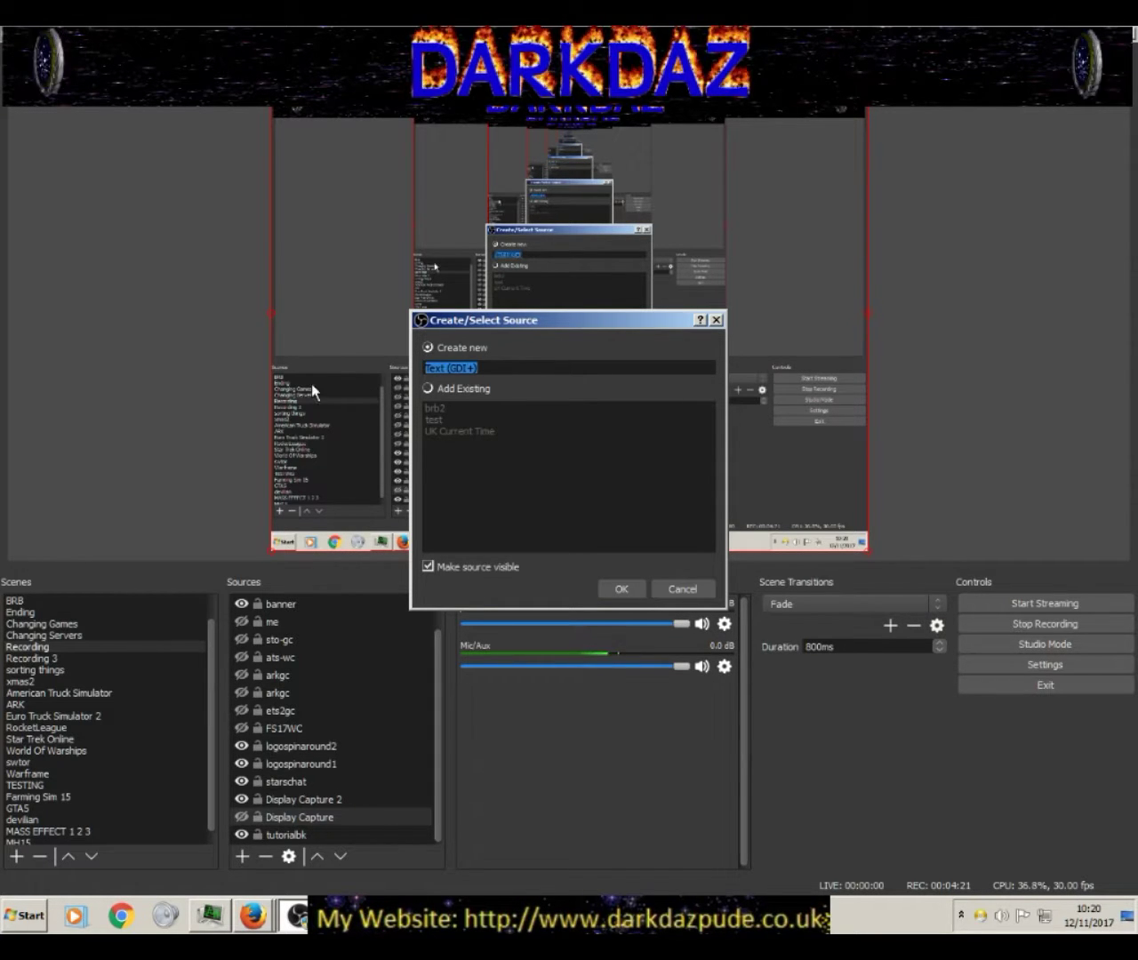
pyautogui.write('nowplaying')
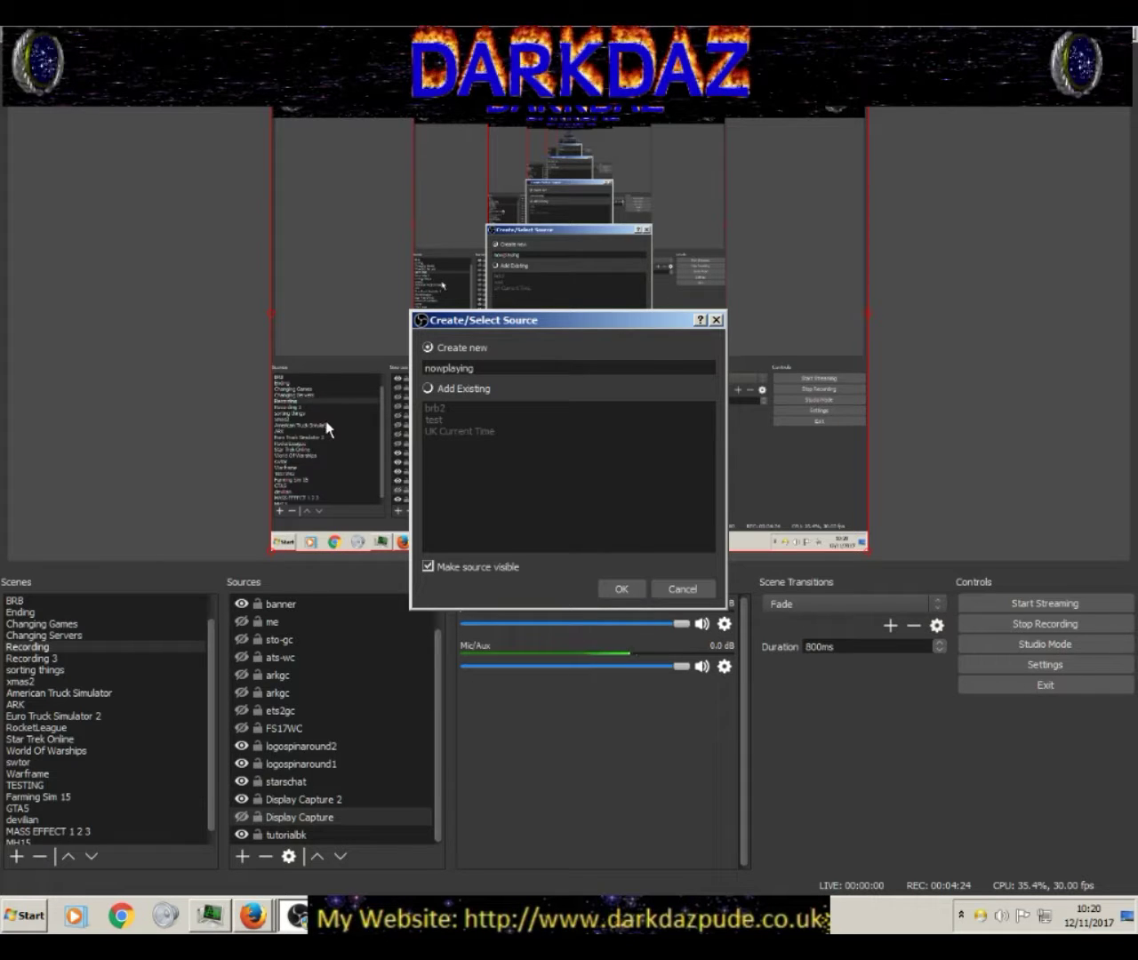
pyautogui.press('Return')
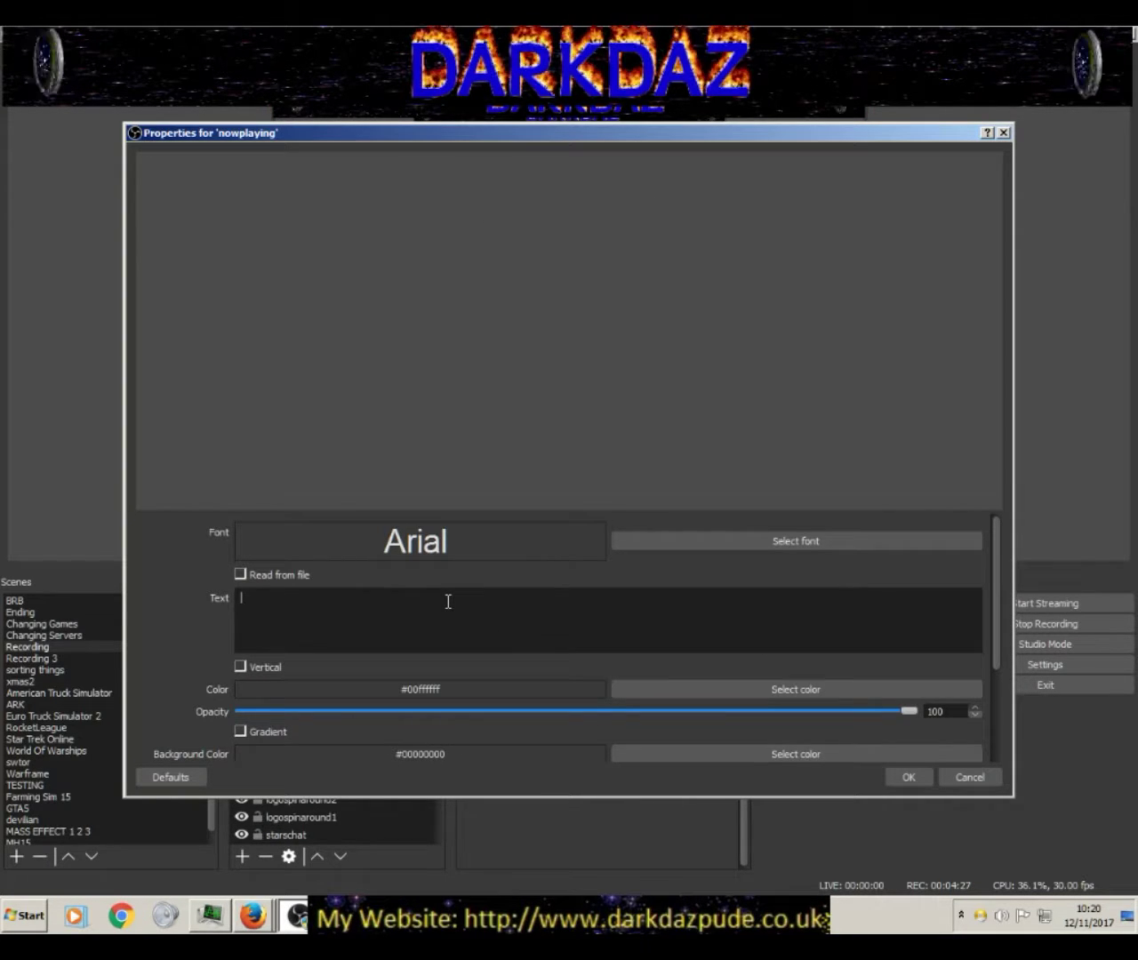
# - Set the nowplaying source's text to "now playing" and reposition it near the left edge of the canvas, about mid-height
pyautogui.write('nowplaying')
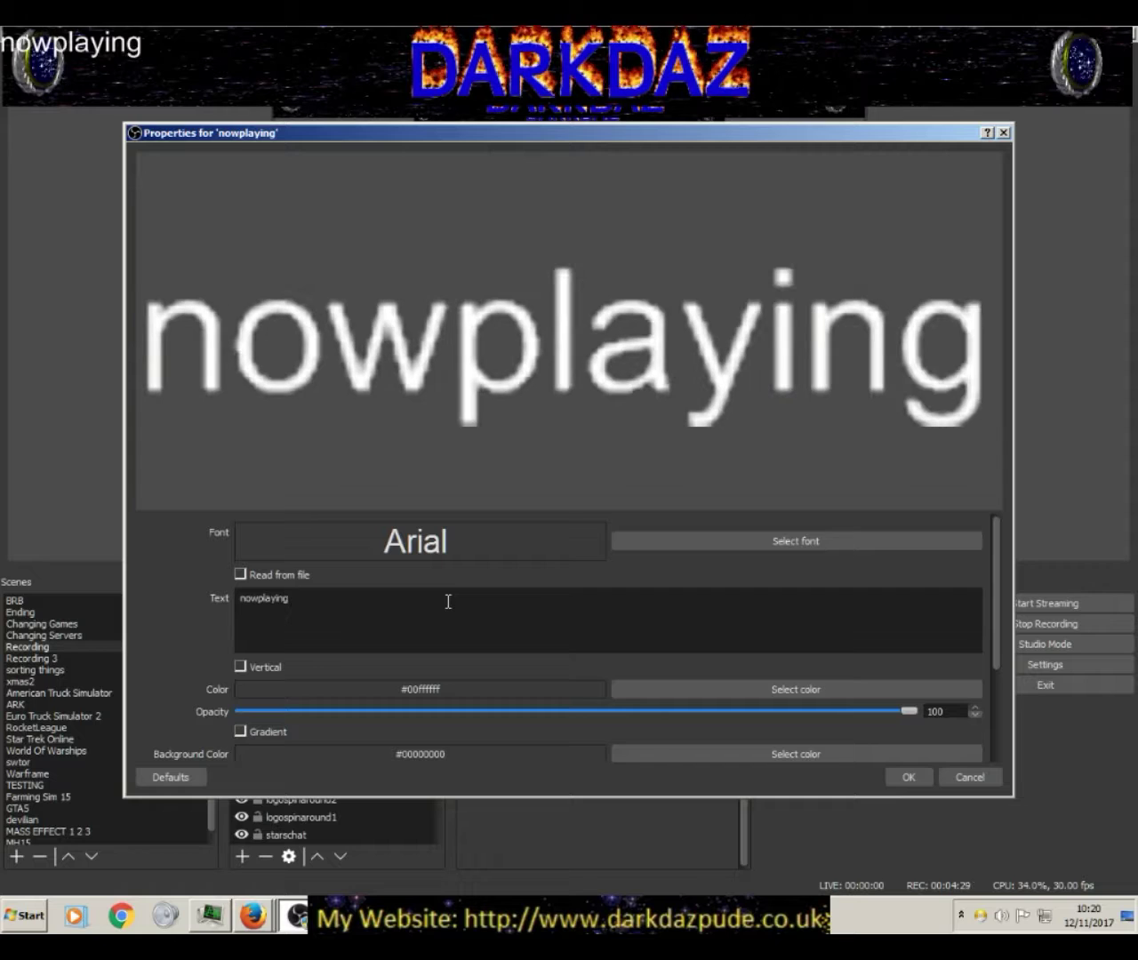
pyautogui.click(258, 600)
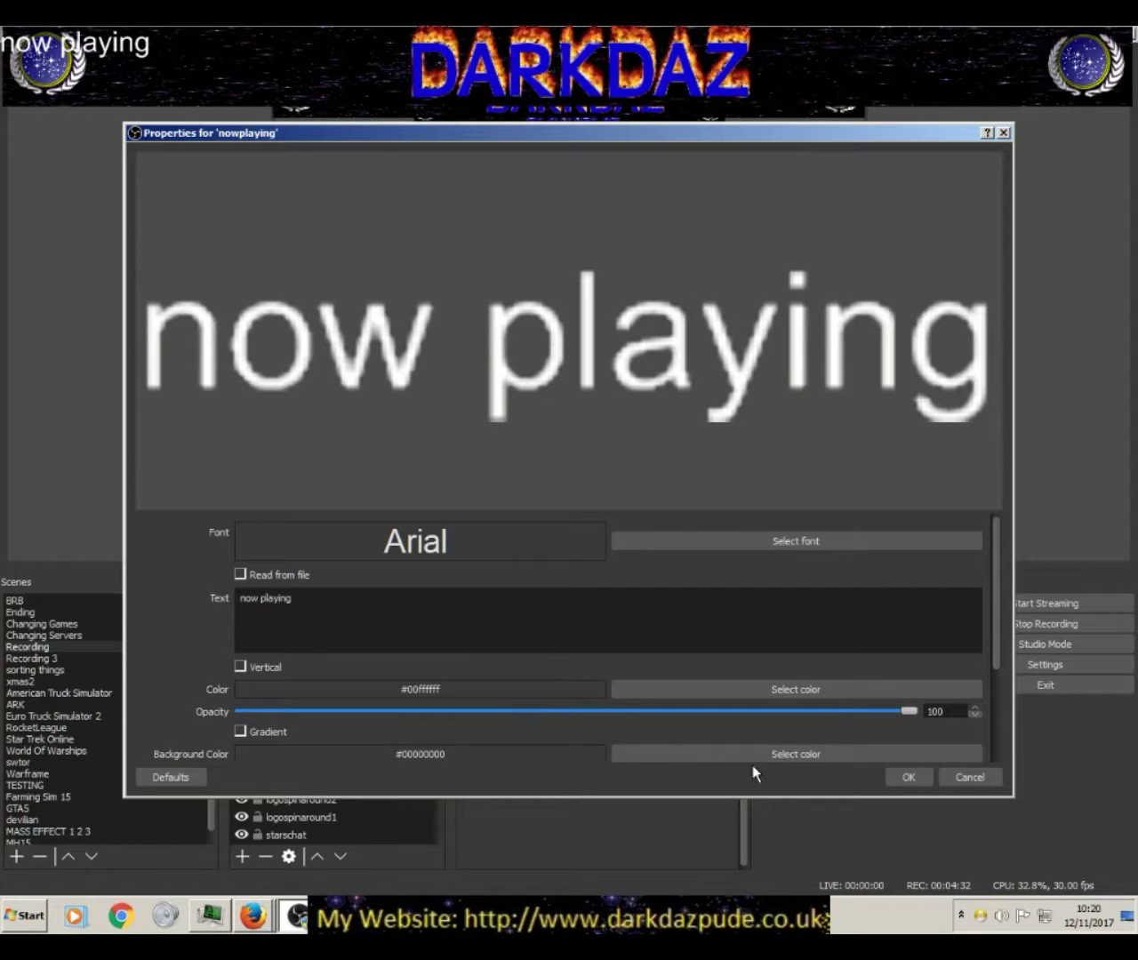
pyautogui.click(904, 774)
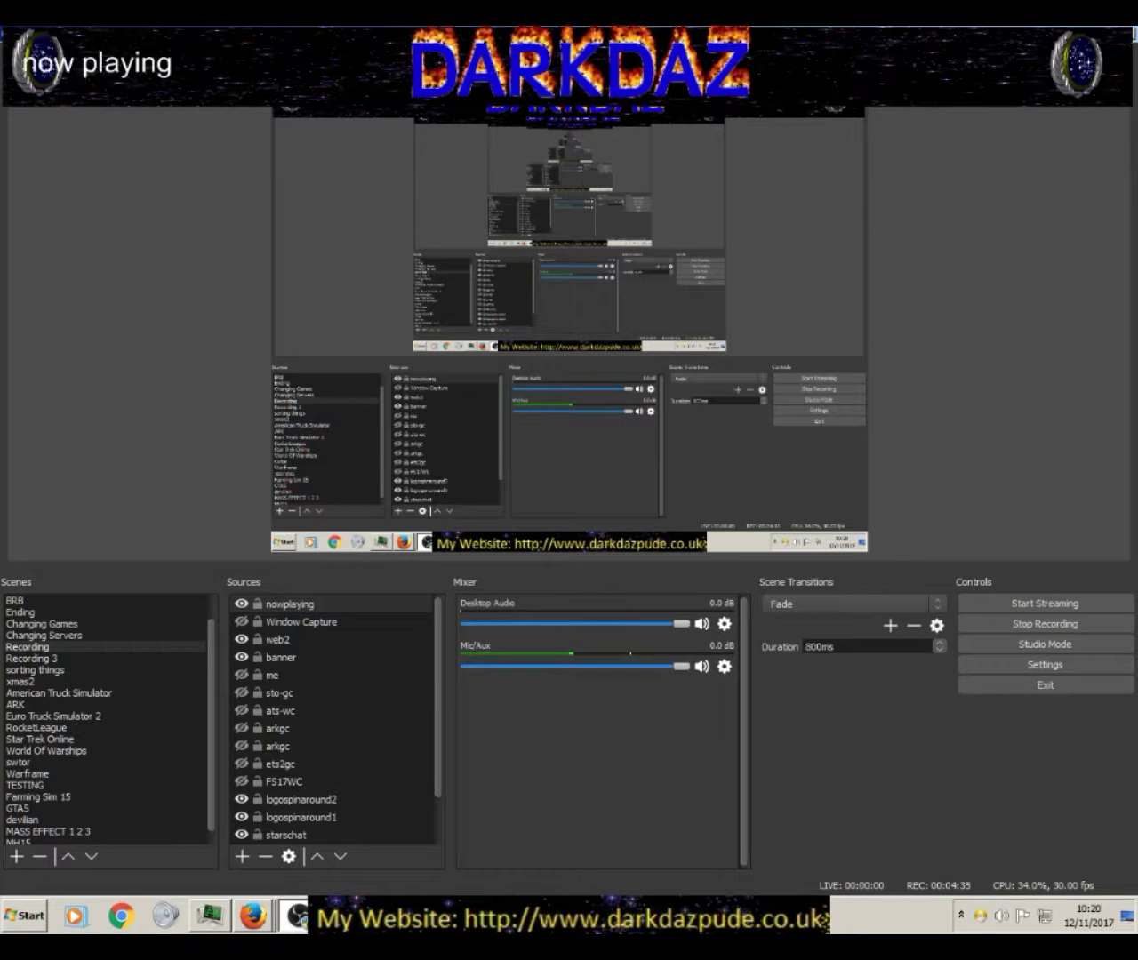
pyautogui.moveTo(342, 496); pyautogui.dragTo(360, 233)
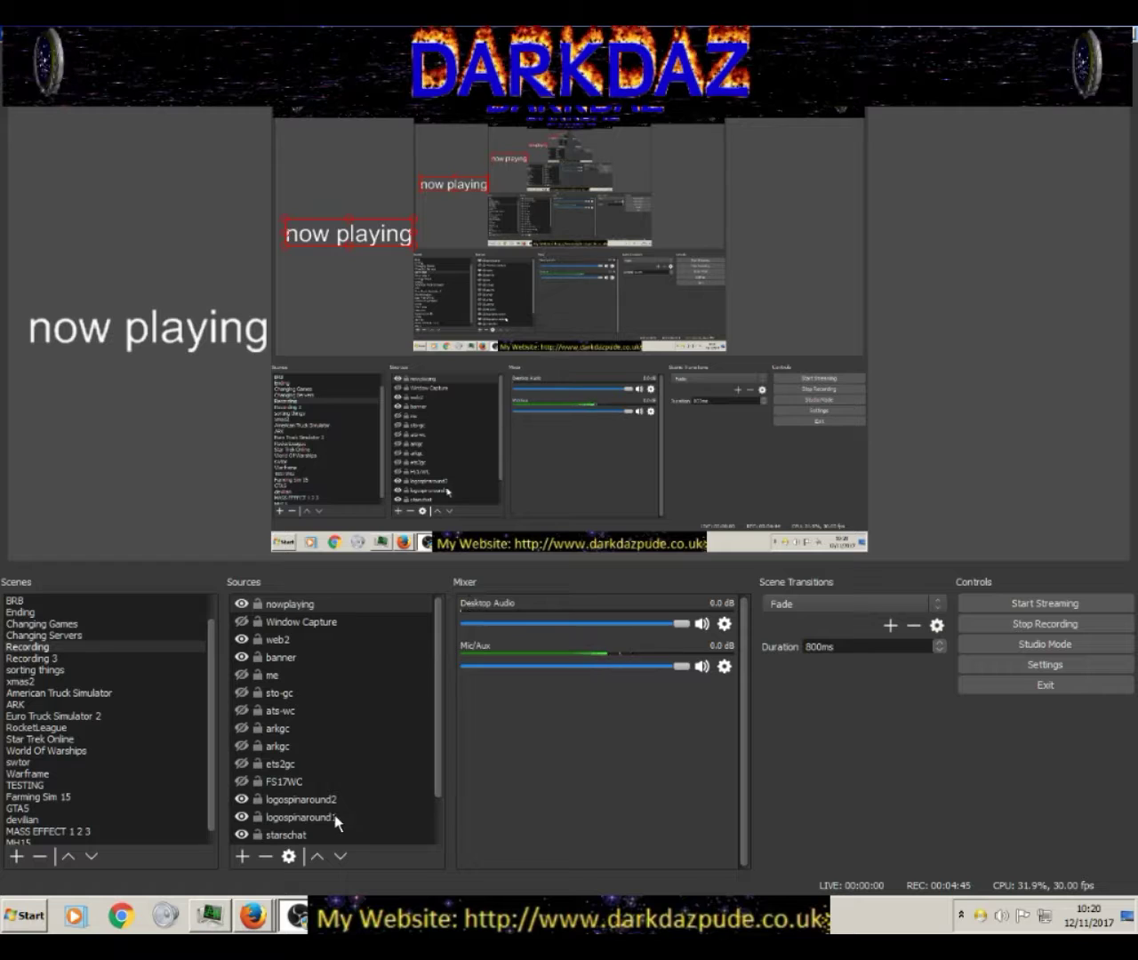
# - Create a second Text (GDI+) source, keeping its default name
pyautogui.click(248, 858)
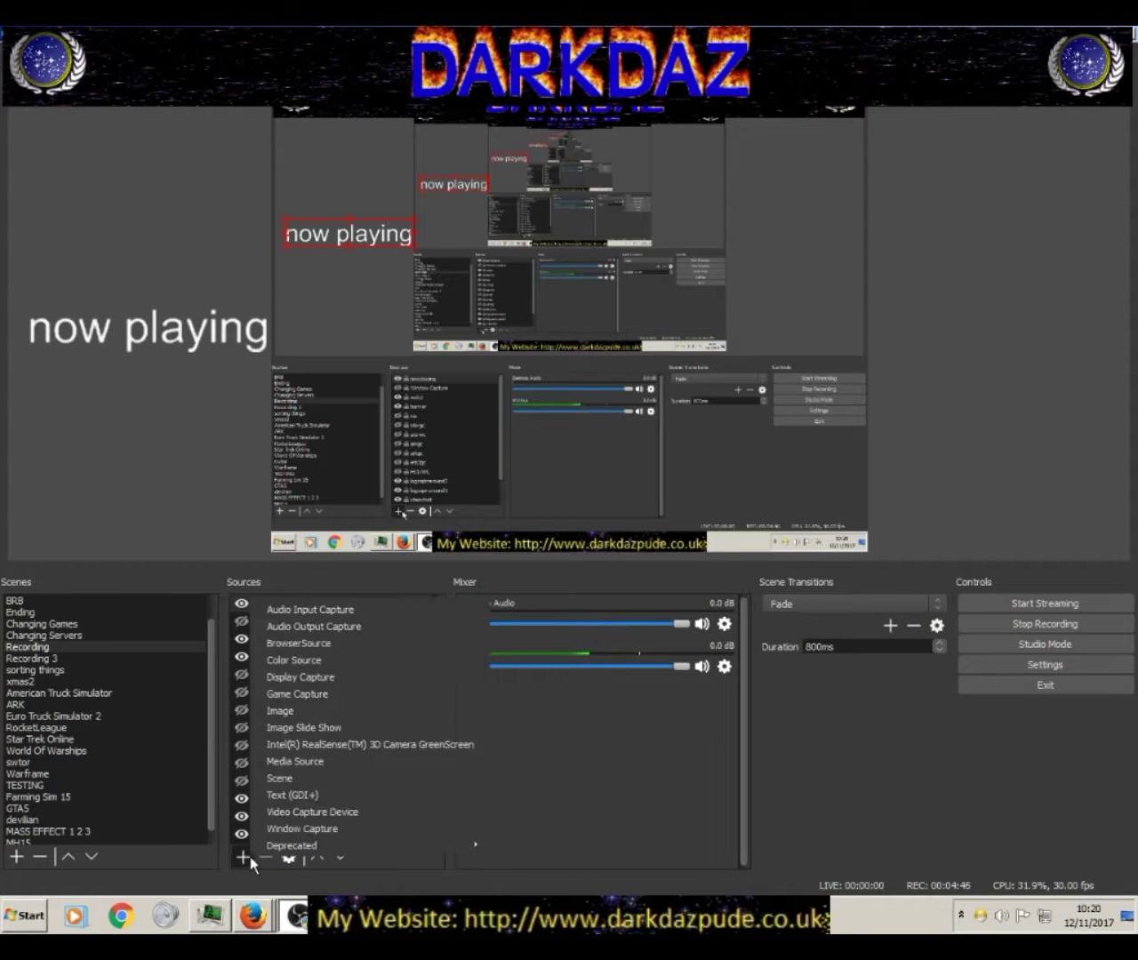
pyautogui.click(327, 801)
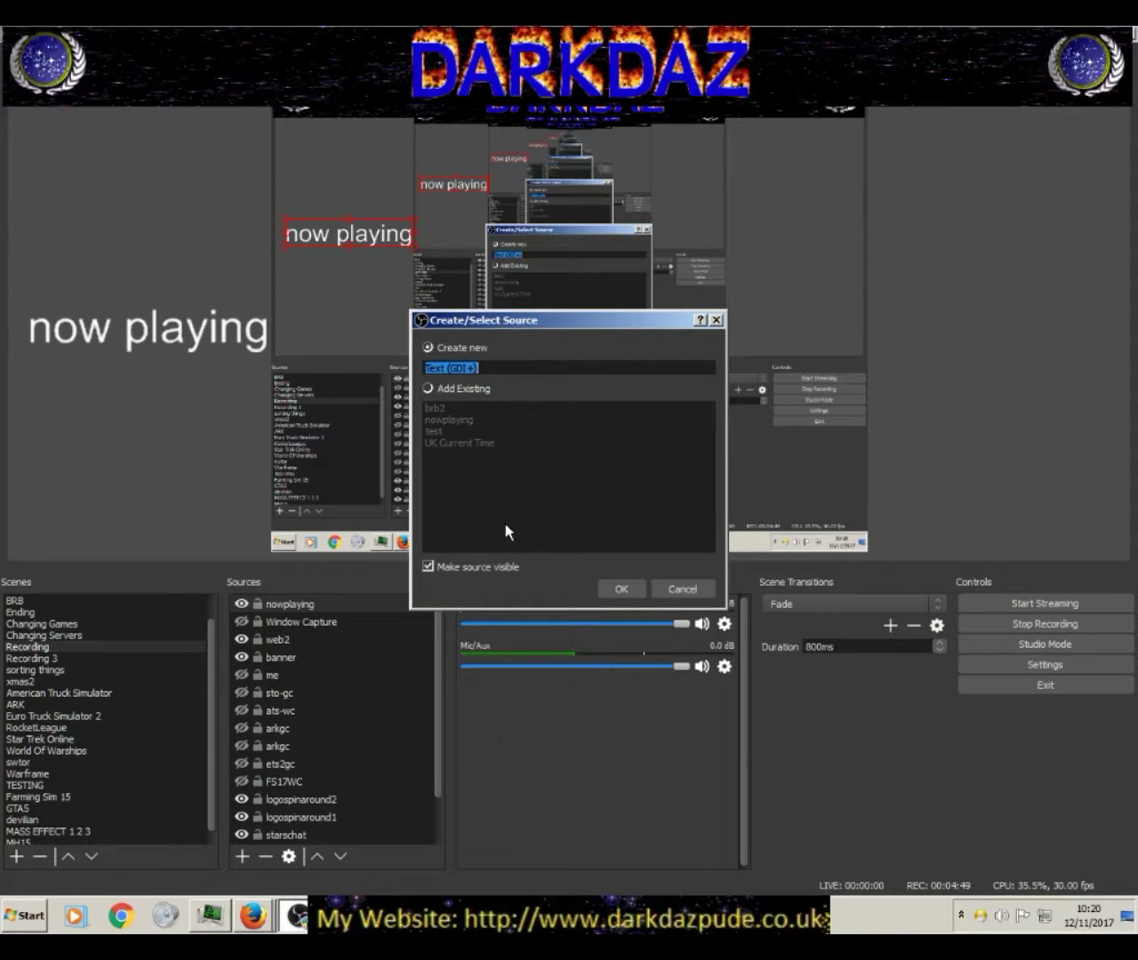
pyautogui.click(615, 588)
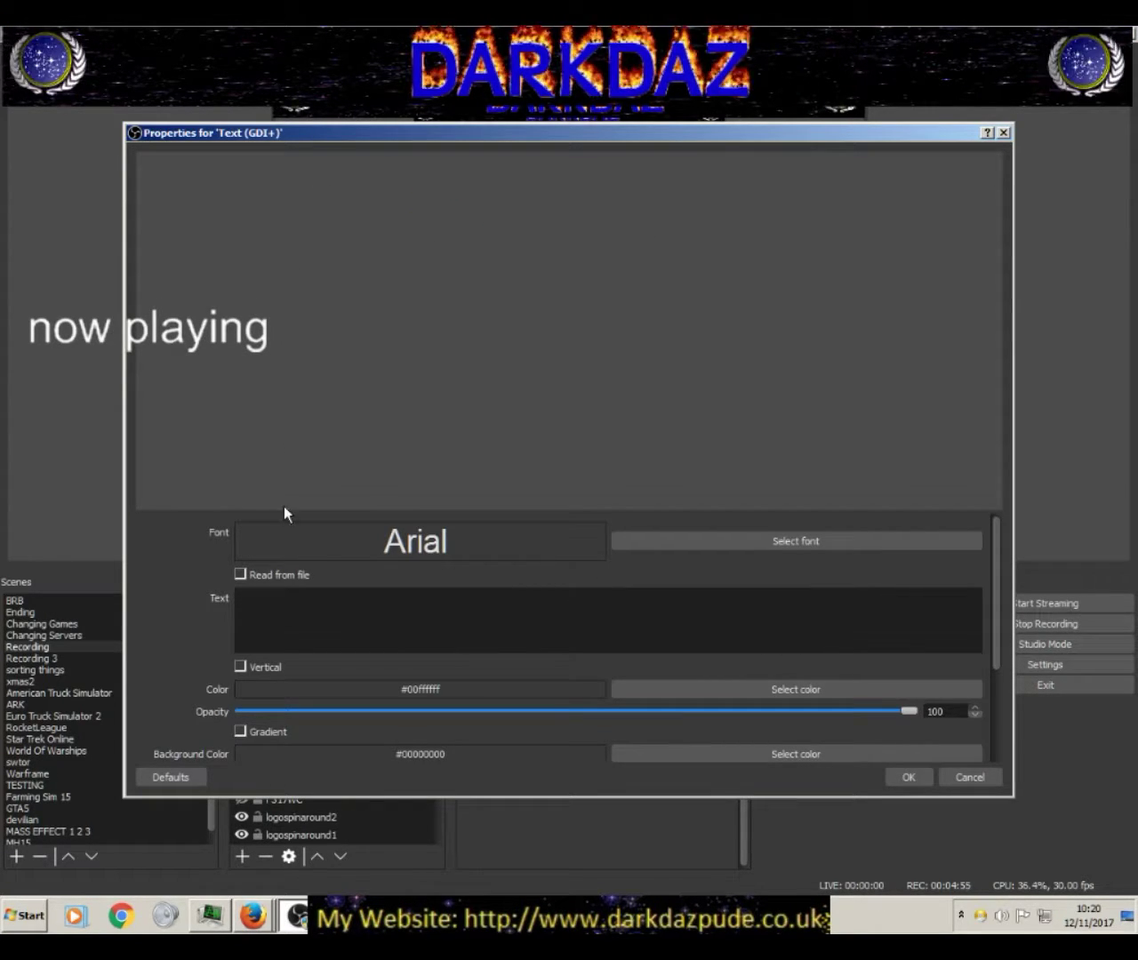
# - Set the second text source to read from the file C:\Snaz\TextFiles\TrackInfo.txt and accept its properties
pyautogui.click(278, 575)
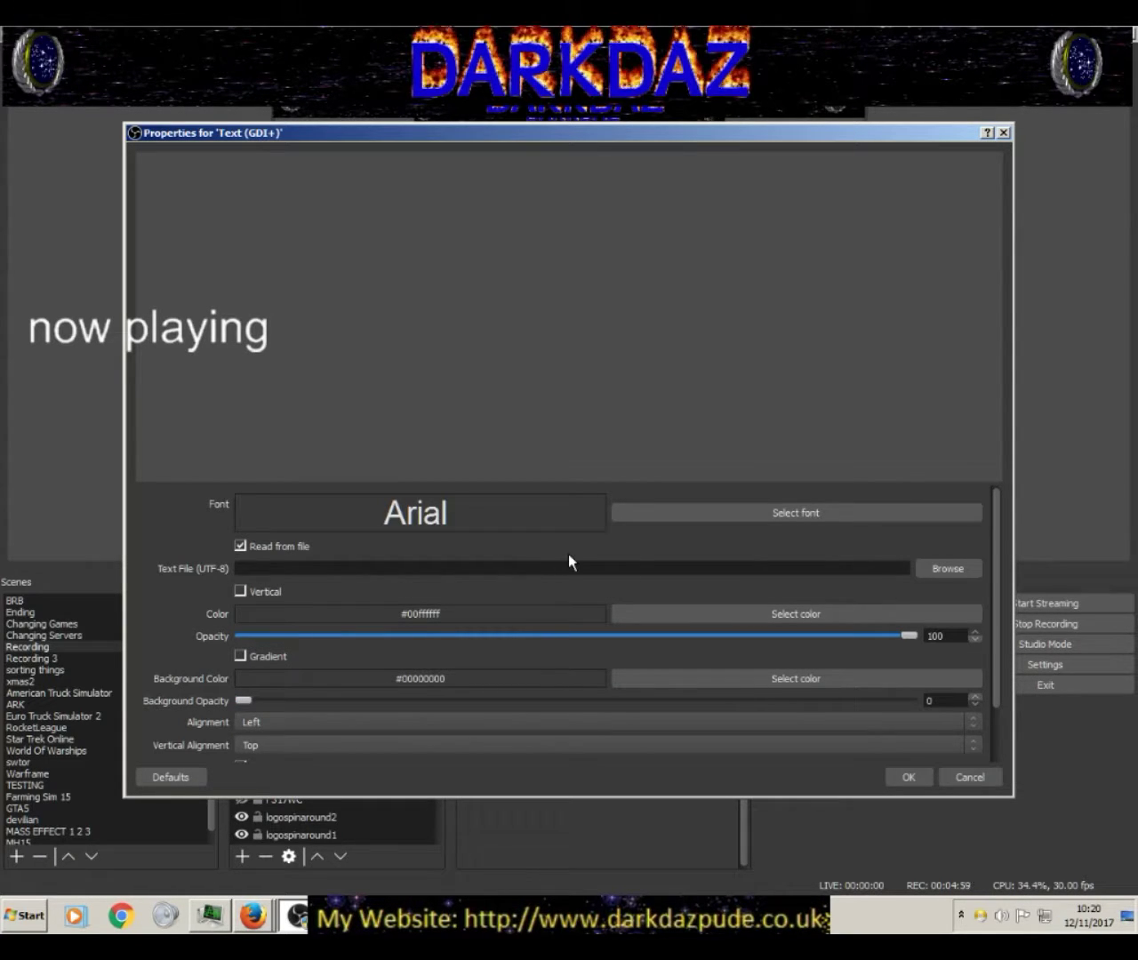
pyautogui.click(942, 568)
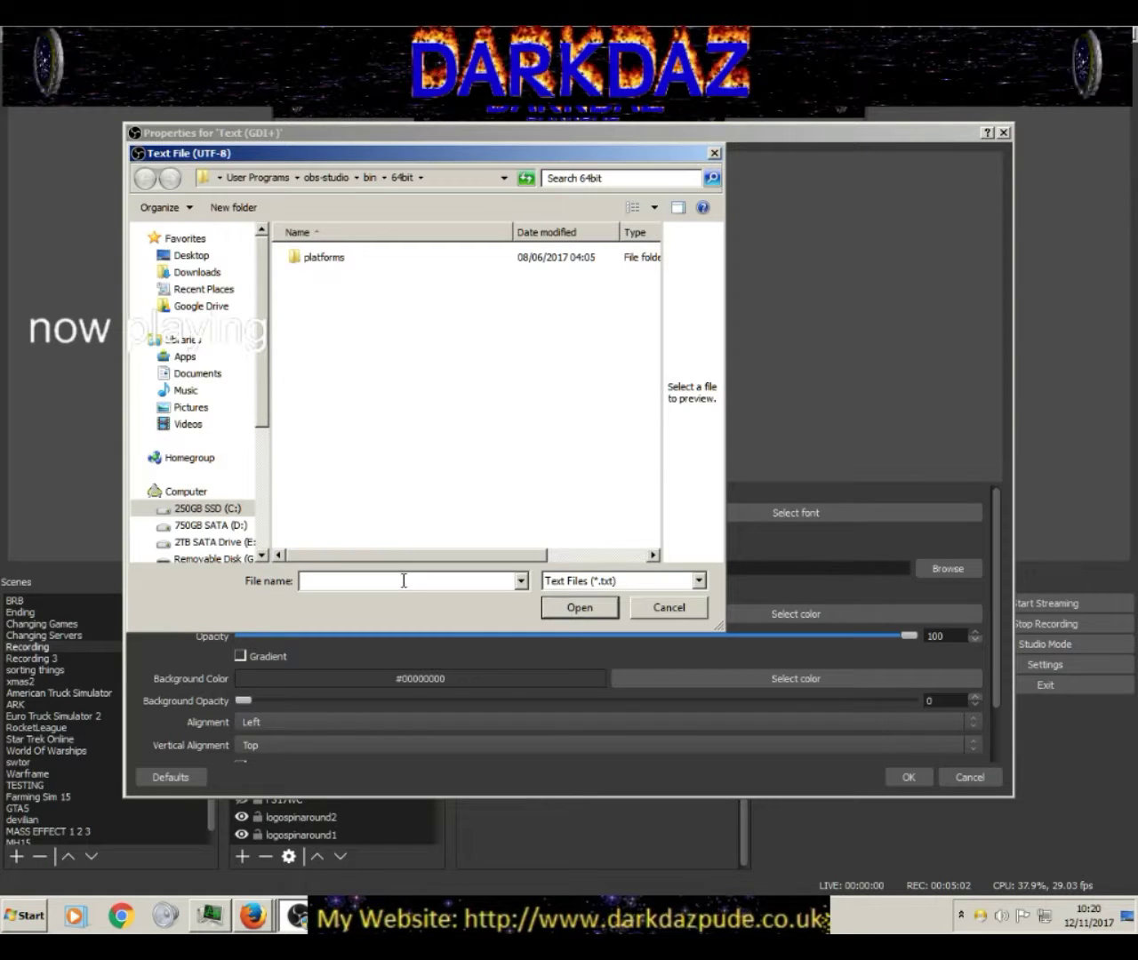
pyautogui.rightClick(404, 581)
pyautogui.click(292, 584)
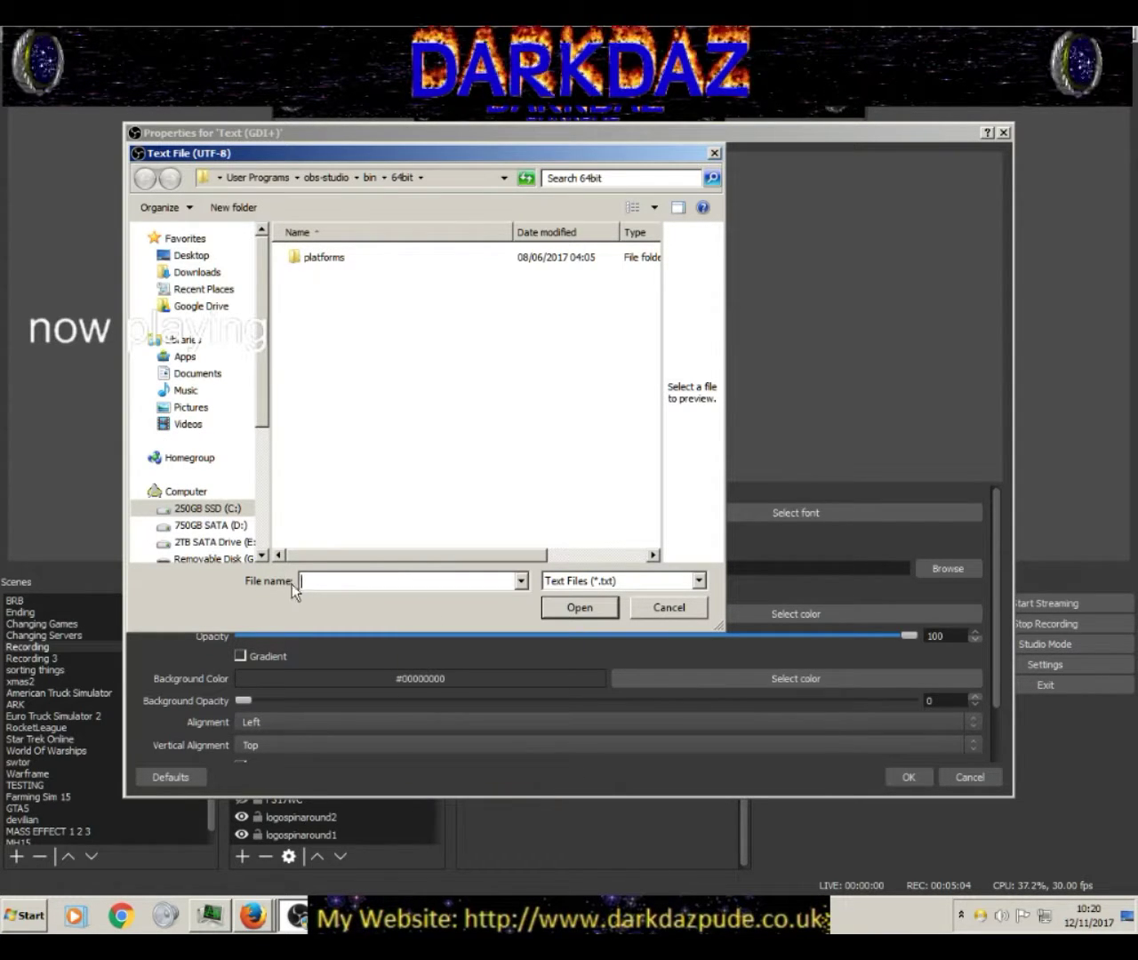
pyautogui.rightClick(408, 583)
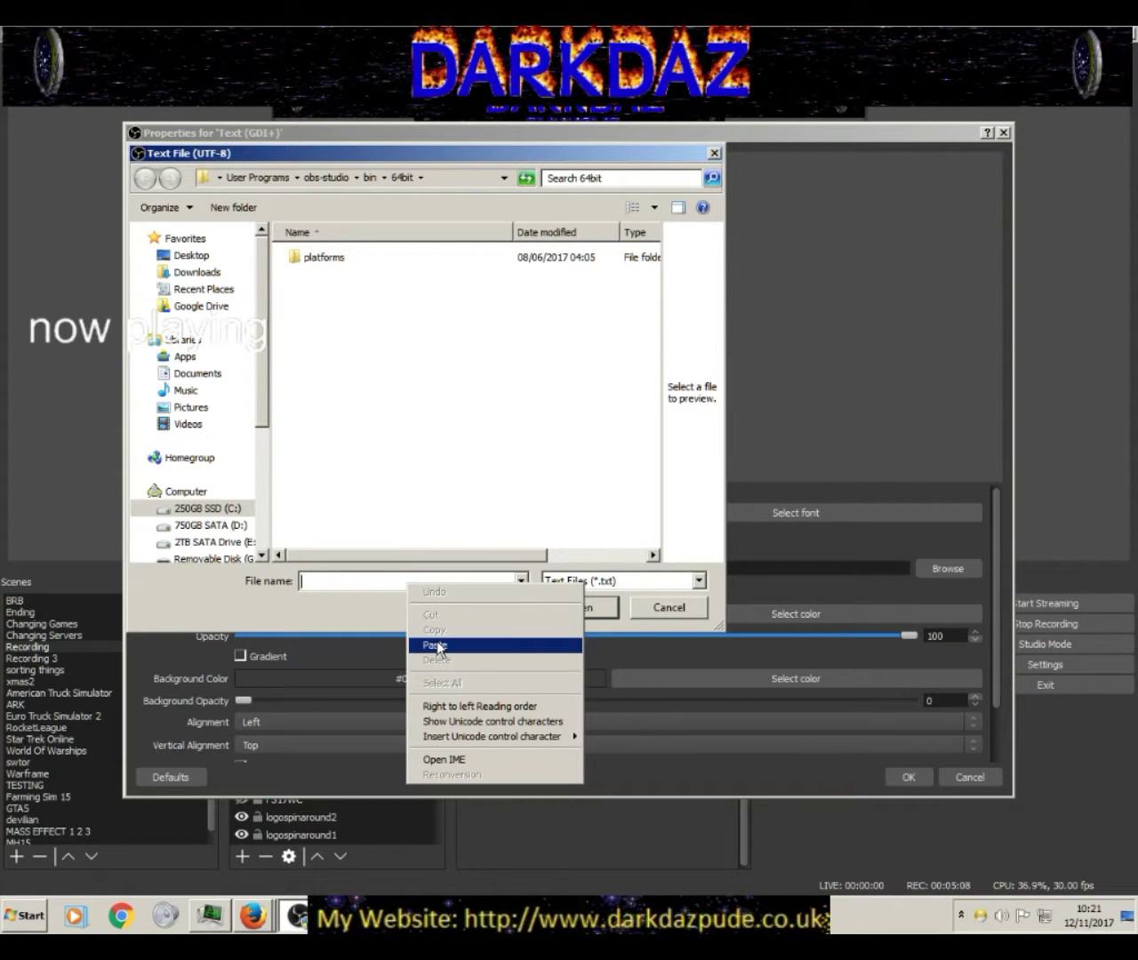
pyautogui.click(388, 586)
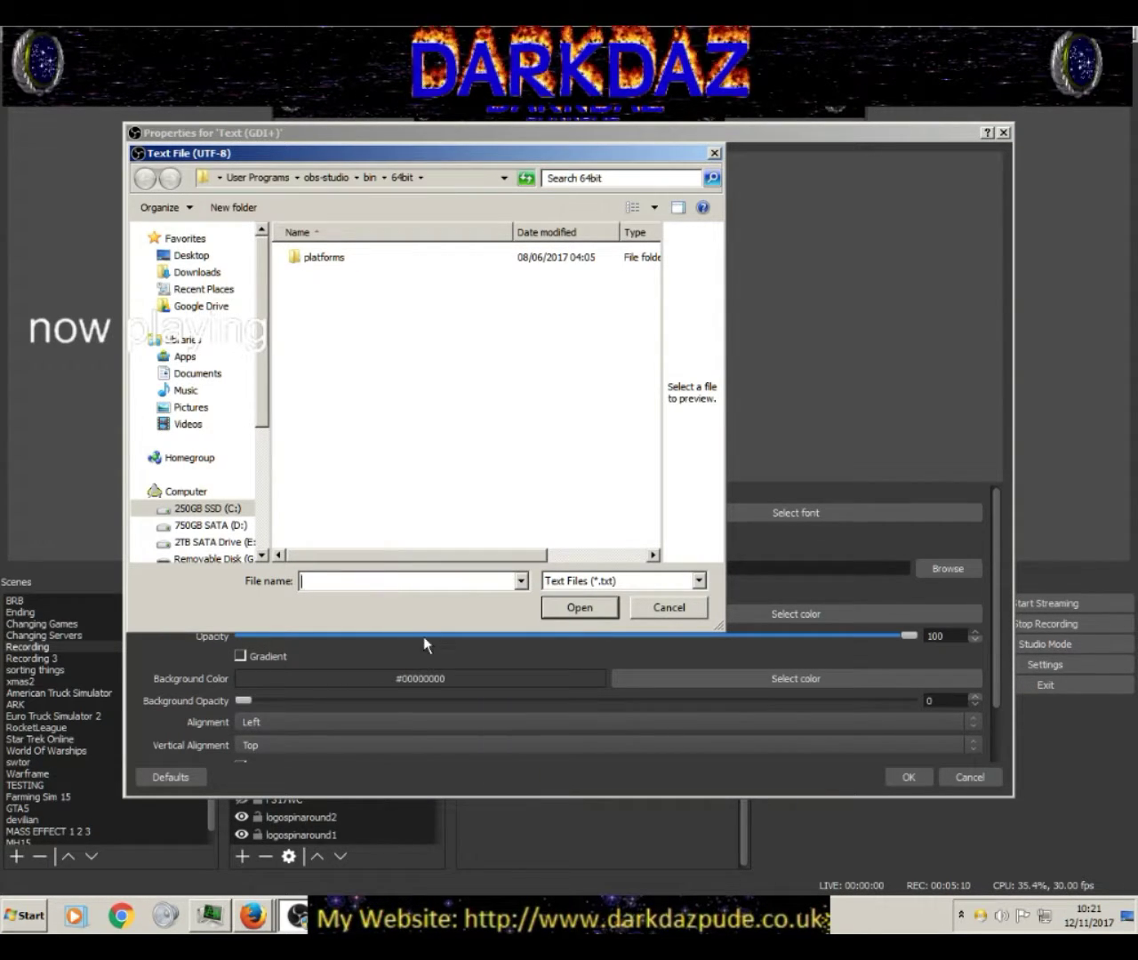
pyautogui.rightClick(447, 578)
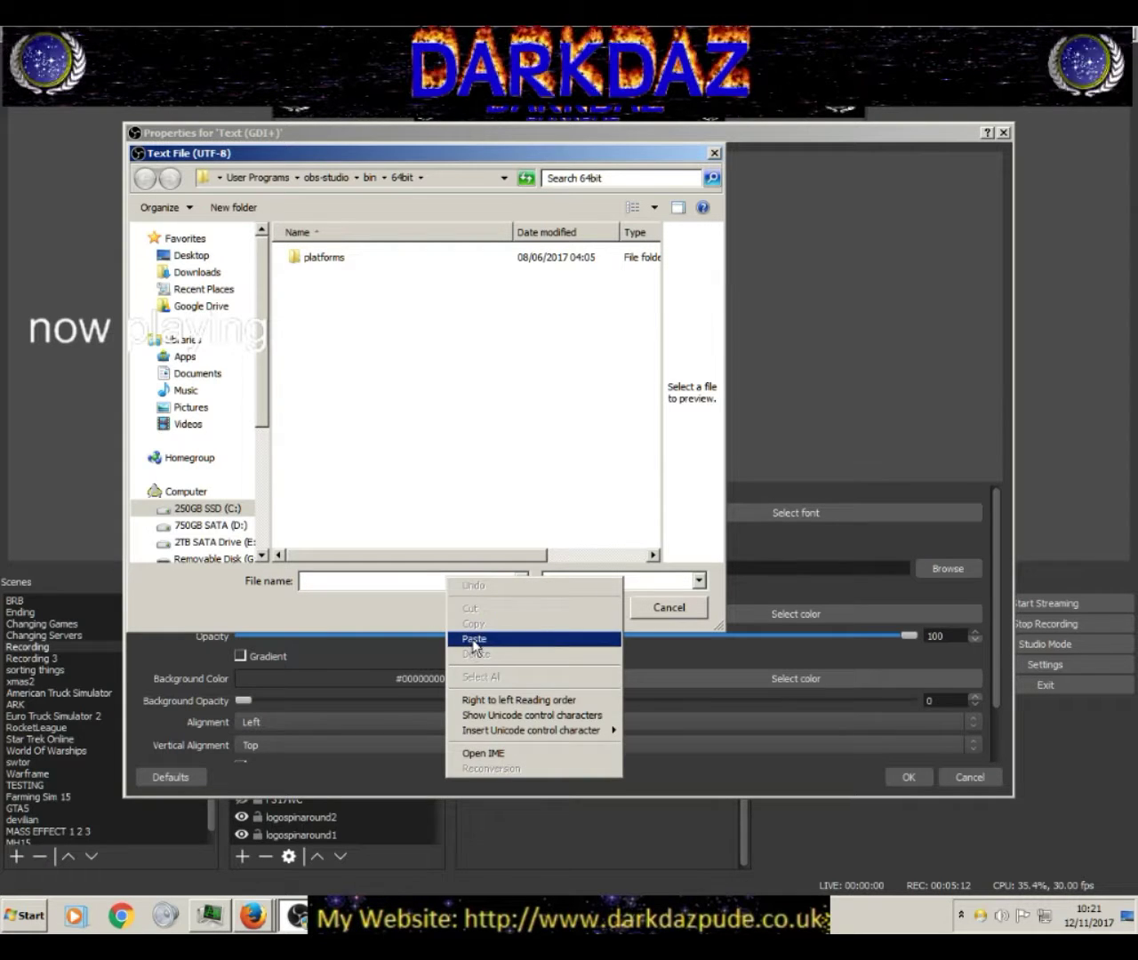
pyautogui.click(472, 637)
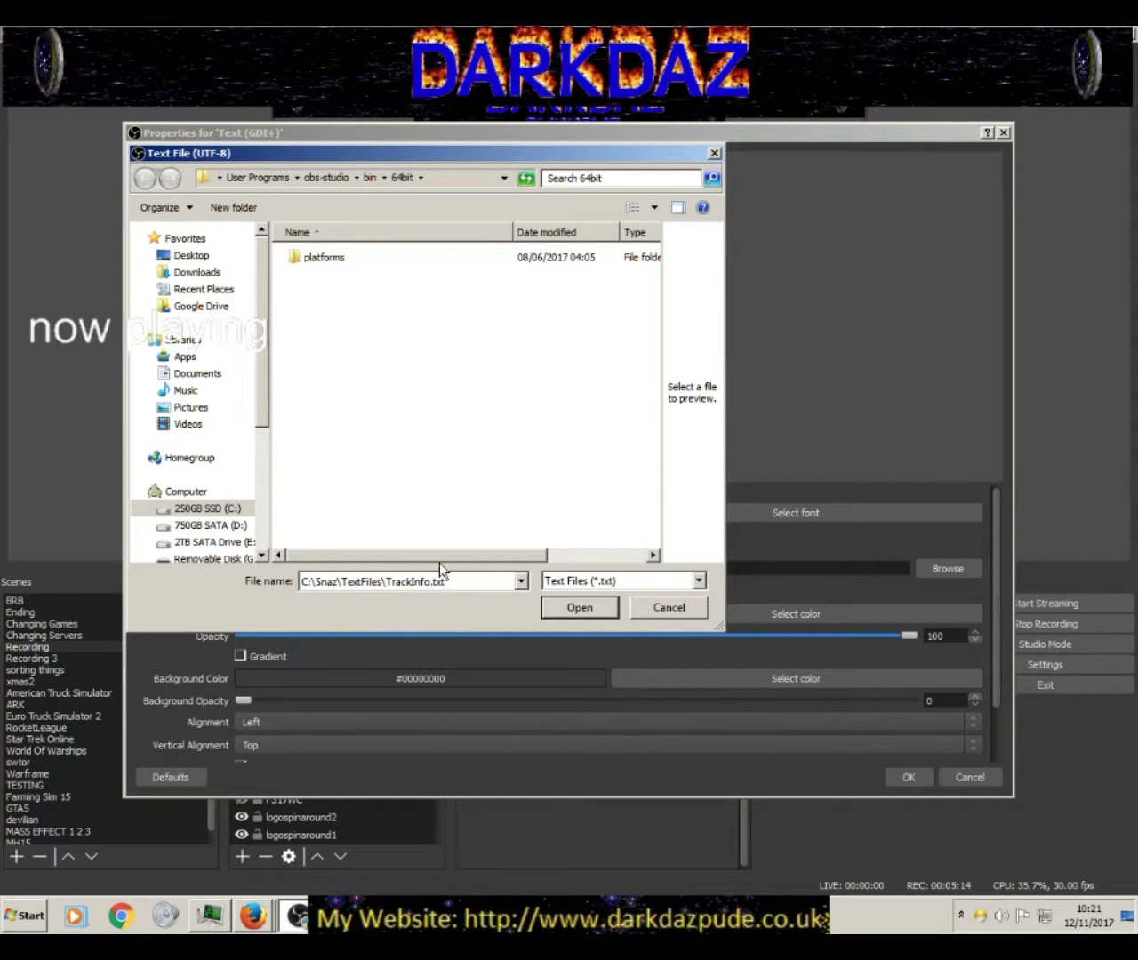
pyautogui.click(580, 608)
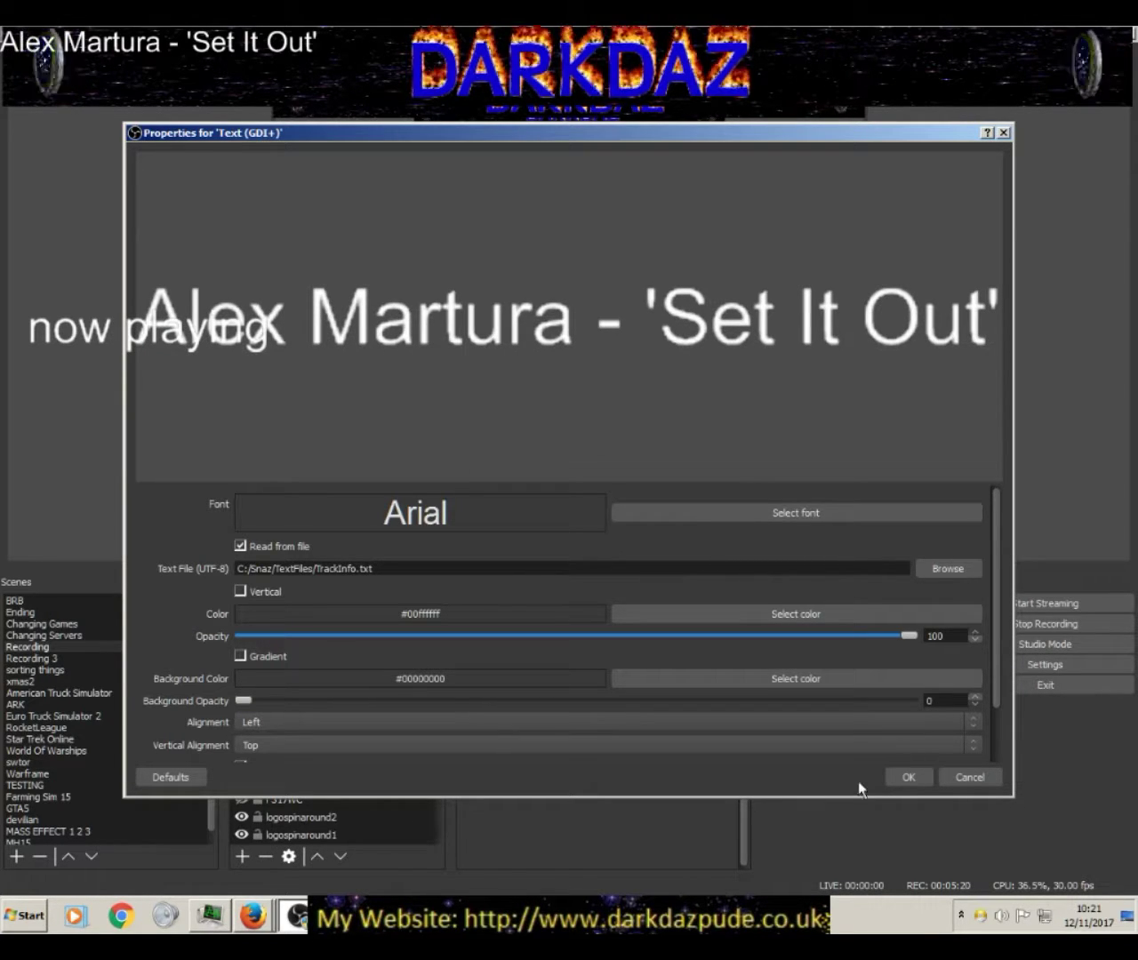
pyautogui.click(909, 777)
# - Toggle the visibility of the Display Capture 2 source in the Recording scene to bring the Spotify screen into view
pyautogui.scroll(-2, 284, 789)
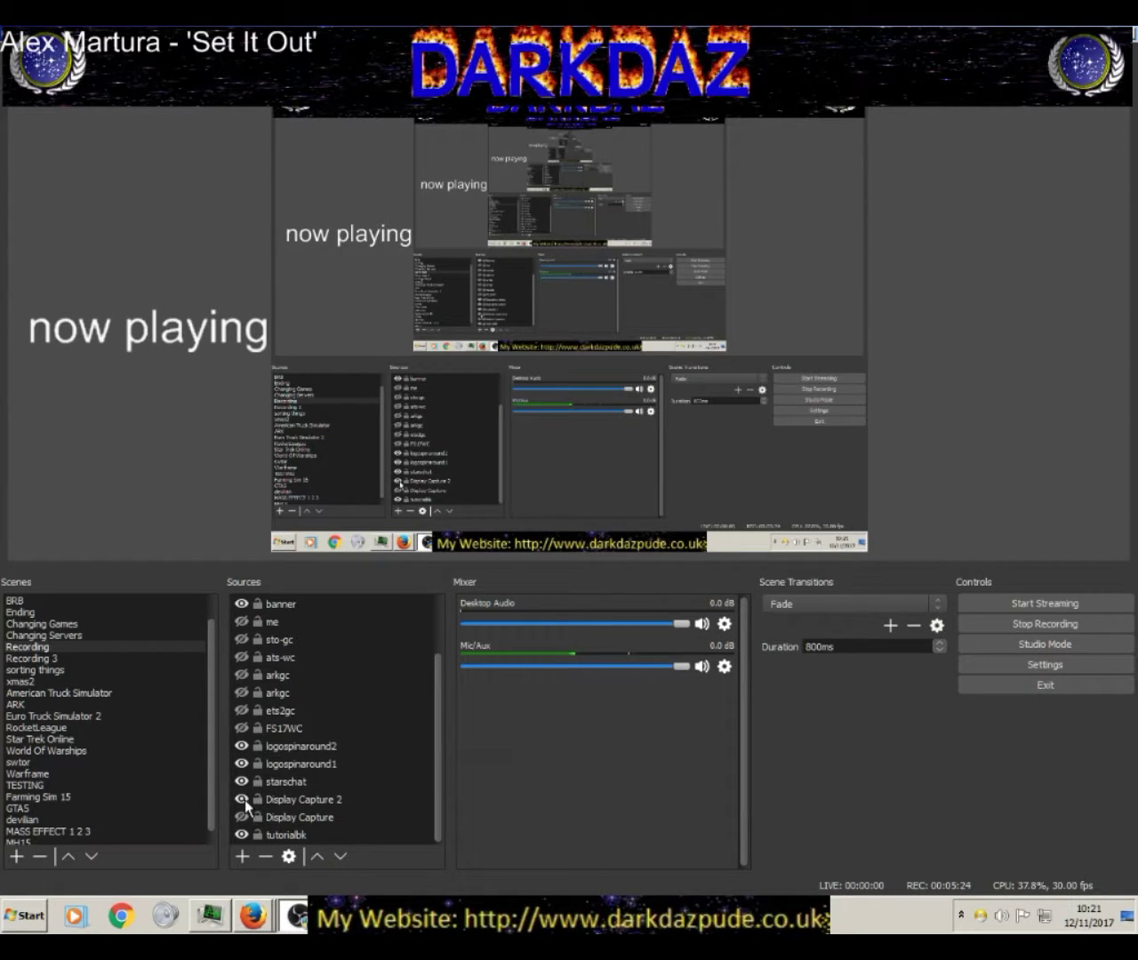
pyautogui.click(243, 799)
pyautogui.click(245, 799)
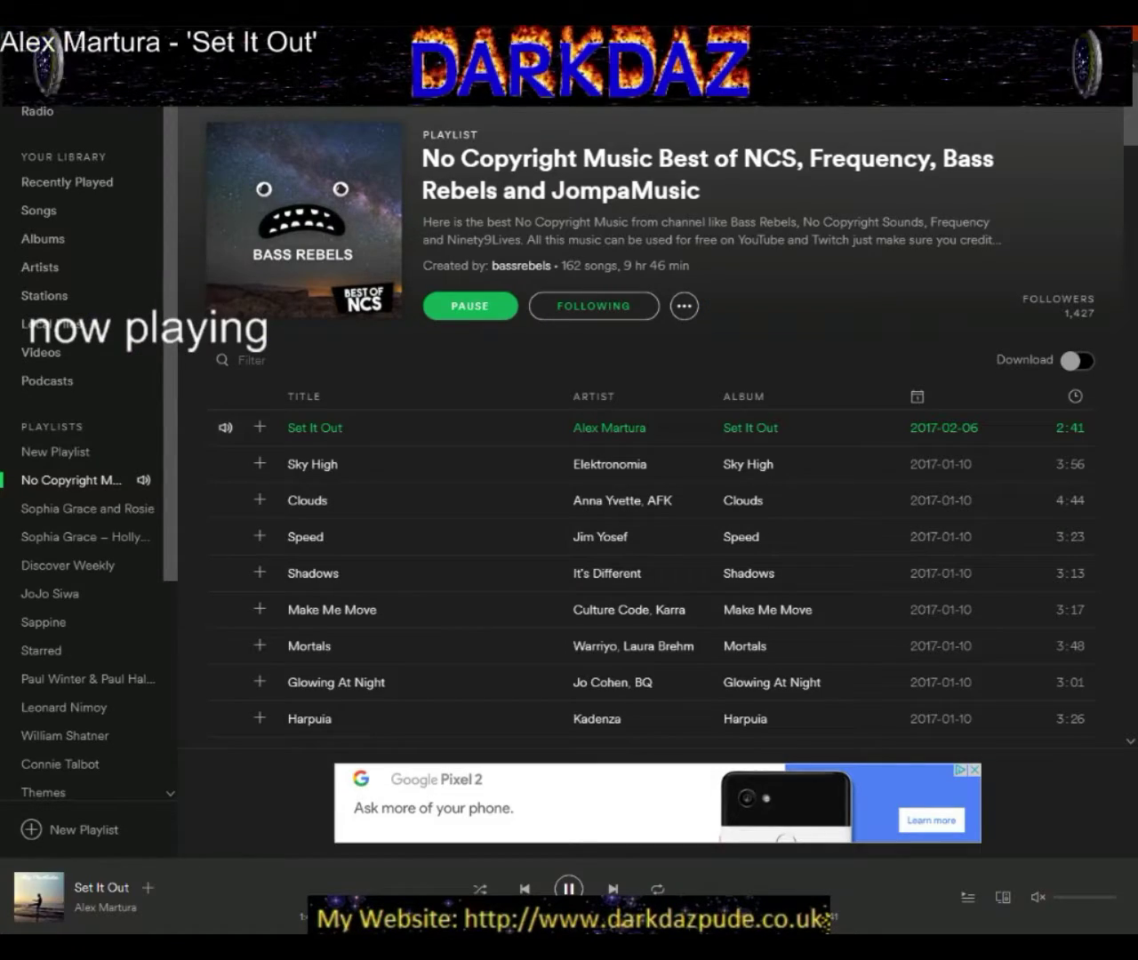
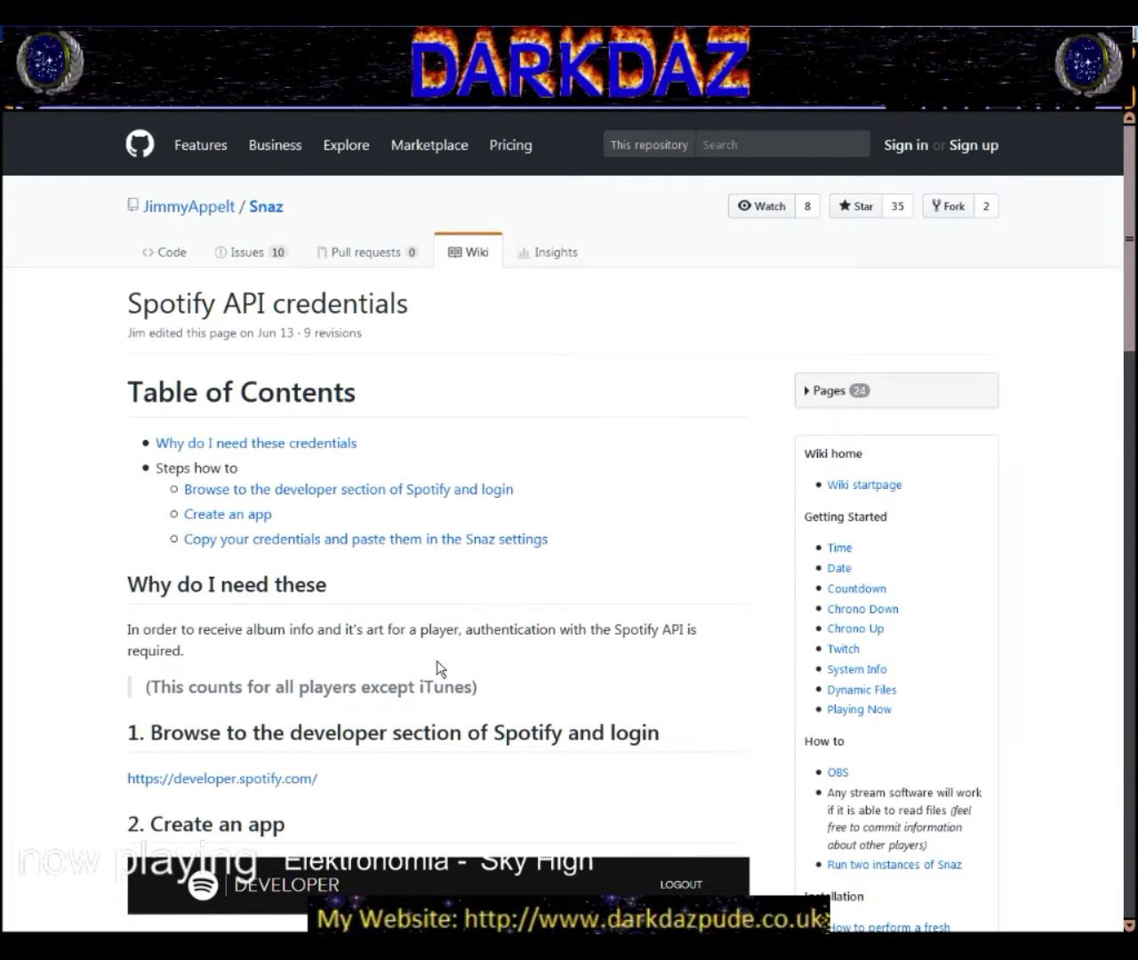
# - Read through the Snaz wiki's Spotify API credentials page, covering creating an app and copying its credentials into the Snaz settings
pyautogui.scroll(-10, 475, 552)
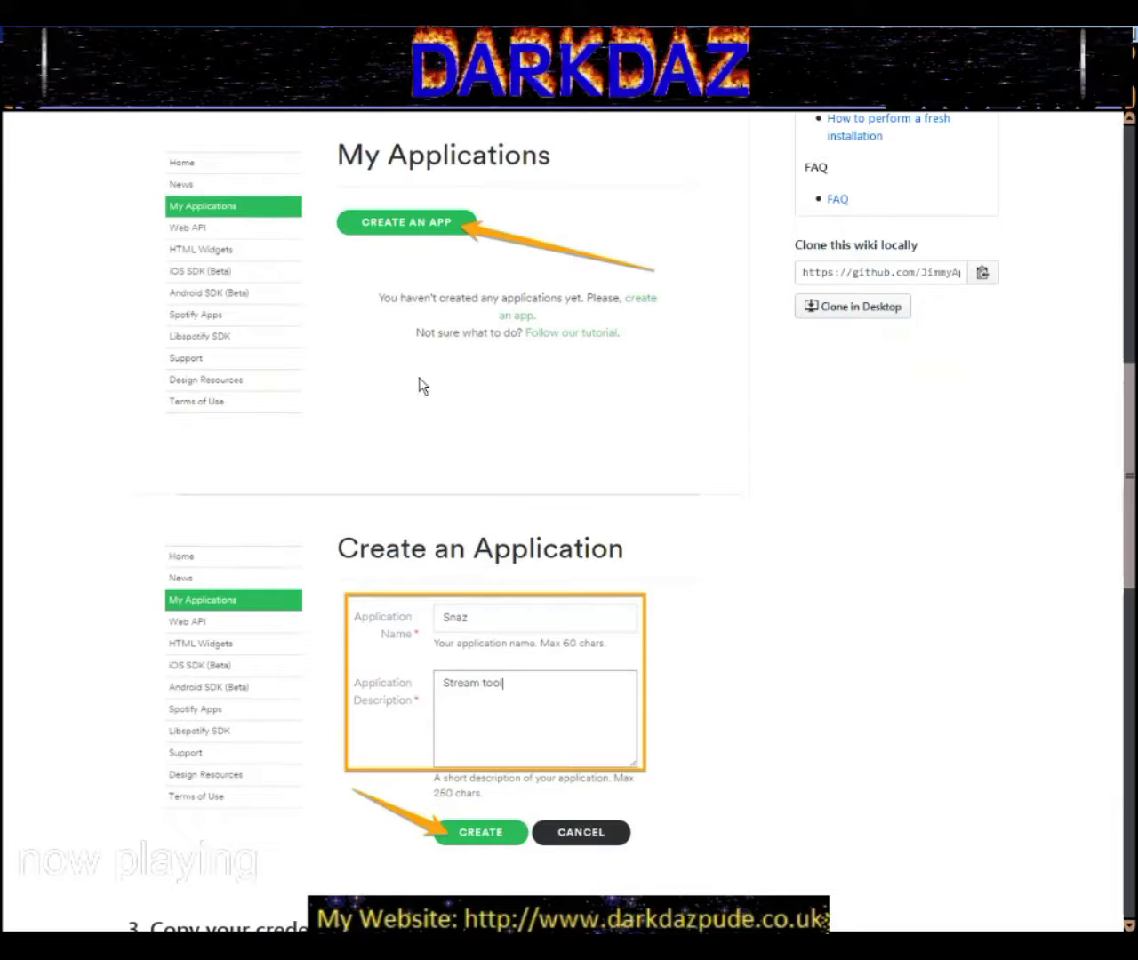
pyautogui.scroll(-6, 536, 627)
pyautogui.scroll(-6, 527, 763)
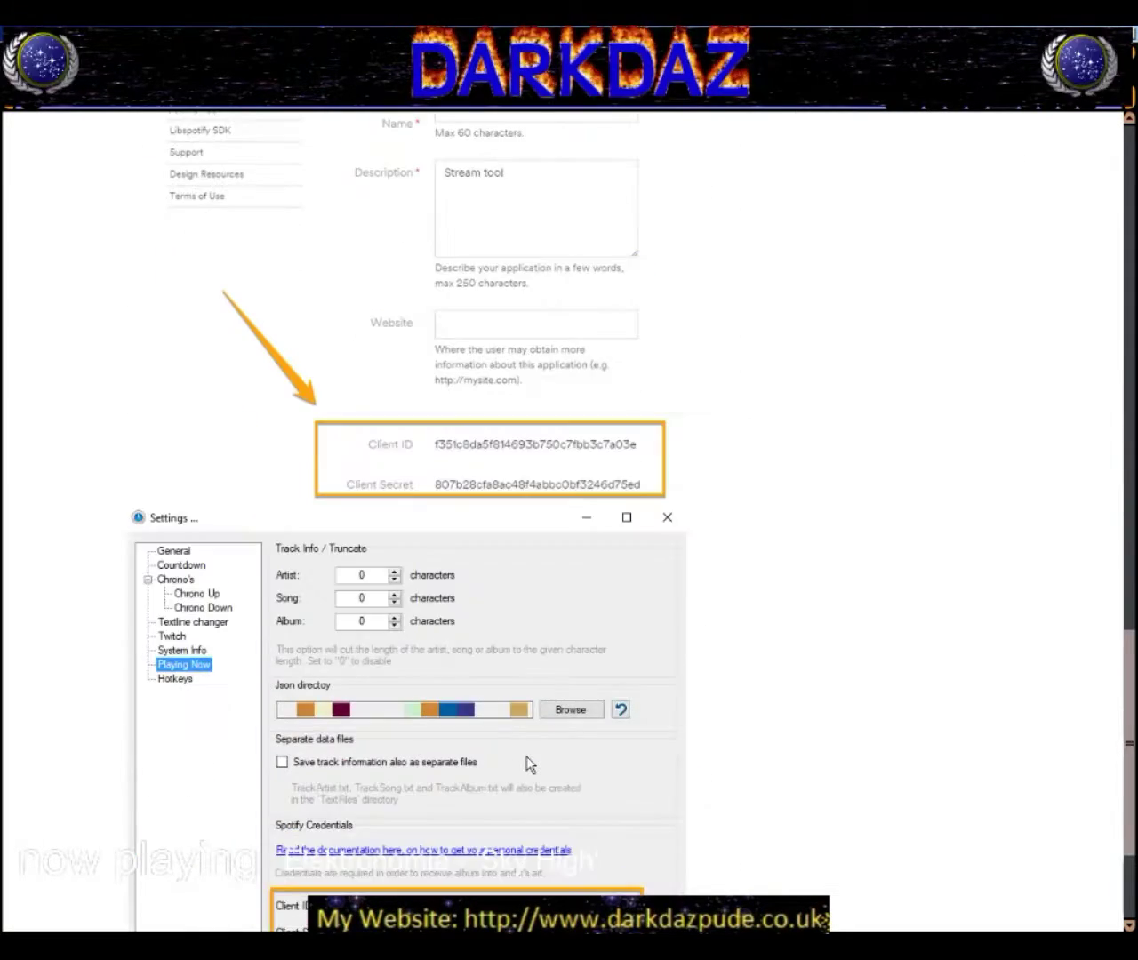
pyautogui.scroll(4, 530, 765)
pyautogui.scroll(11, 474, 475)
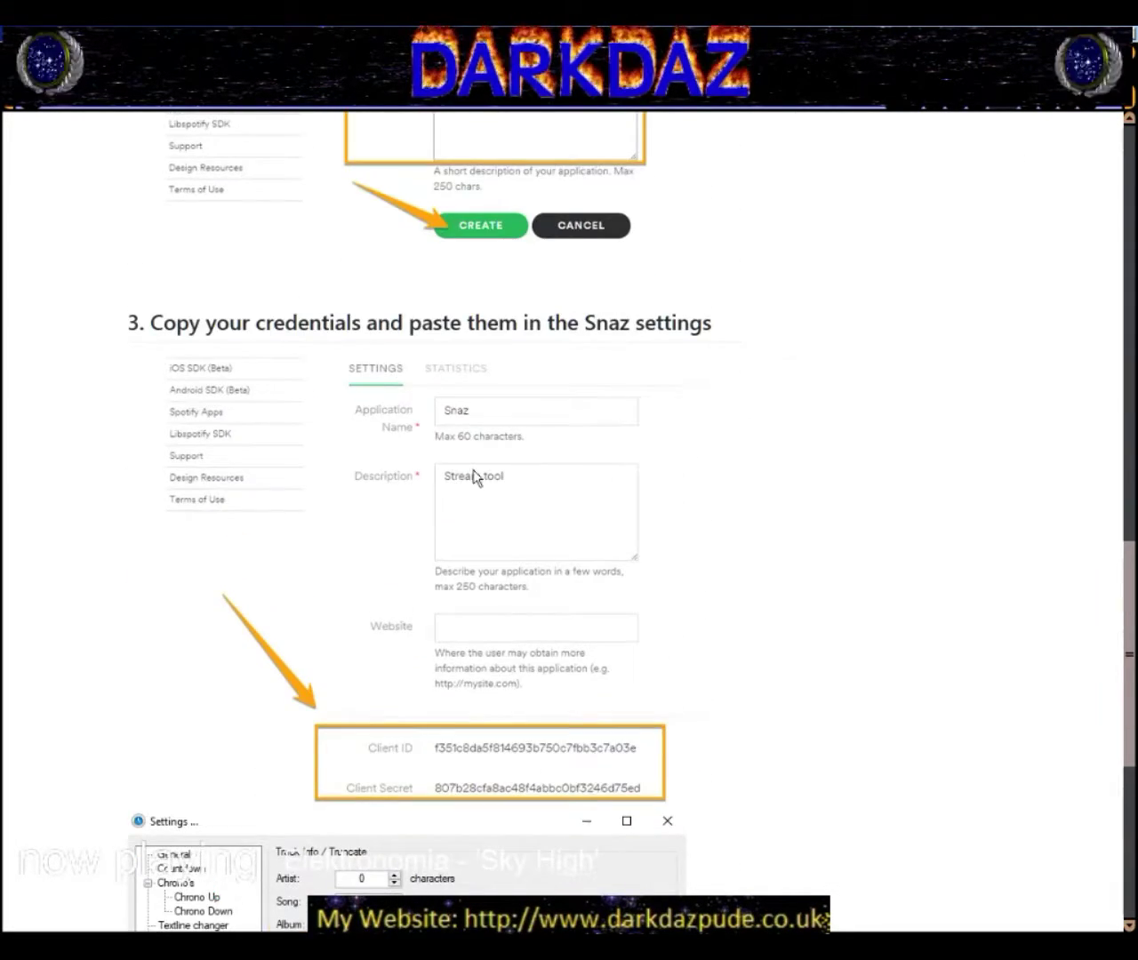
pyautogui.scroll(4, 471, 469)
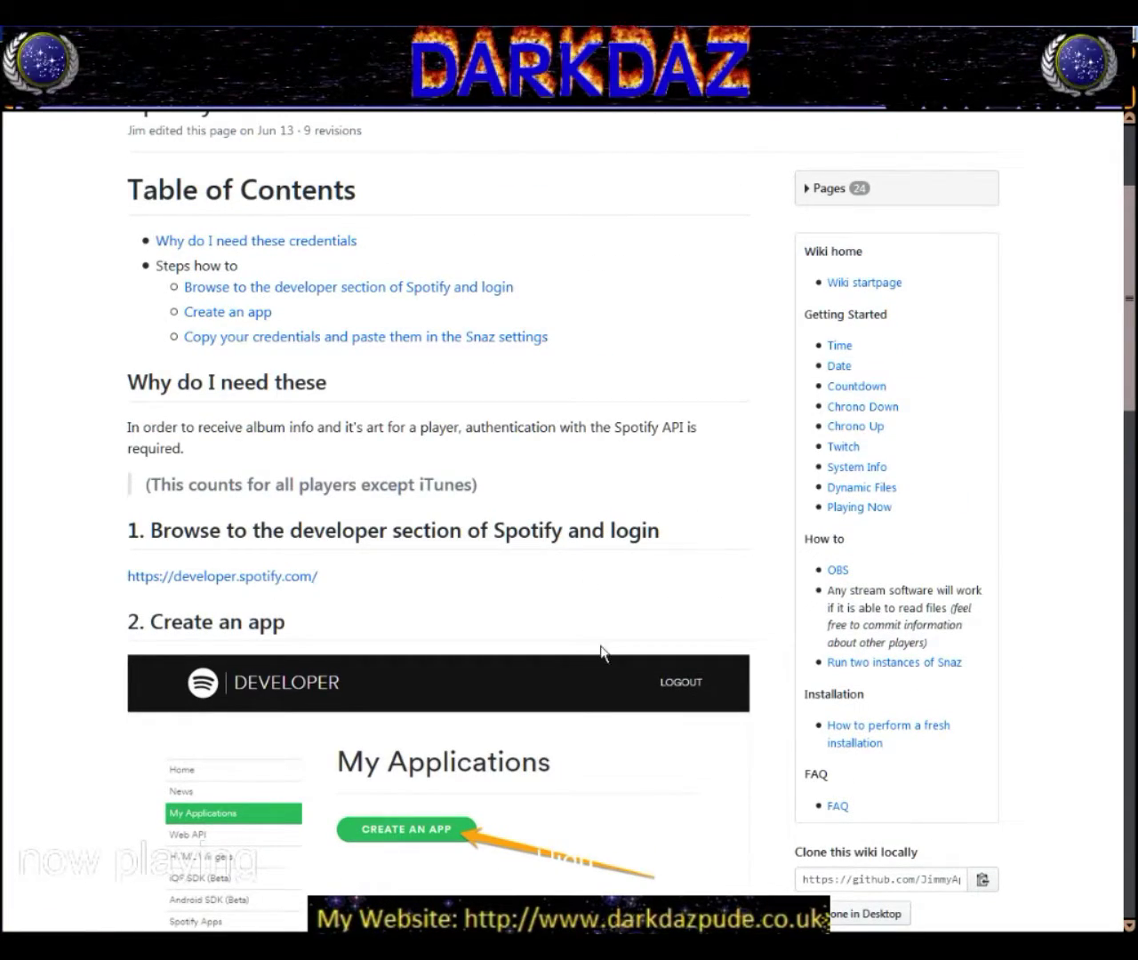
pyautogui.scroll(-5, 612, 667)
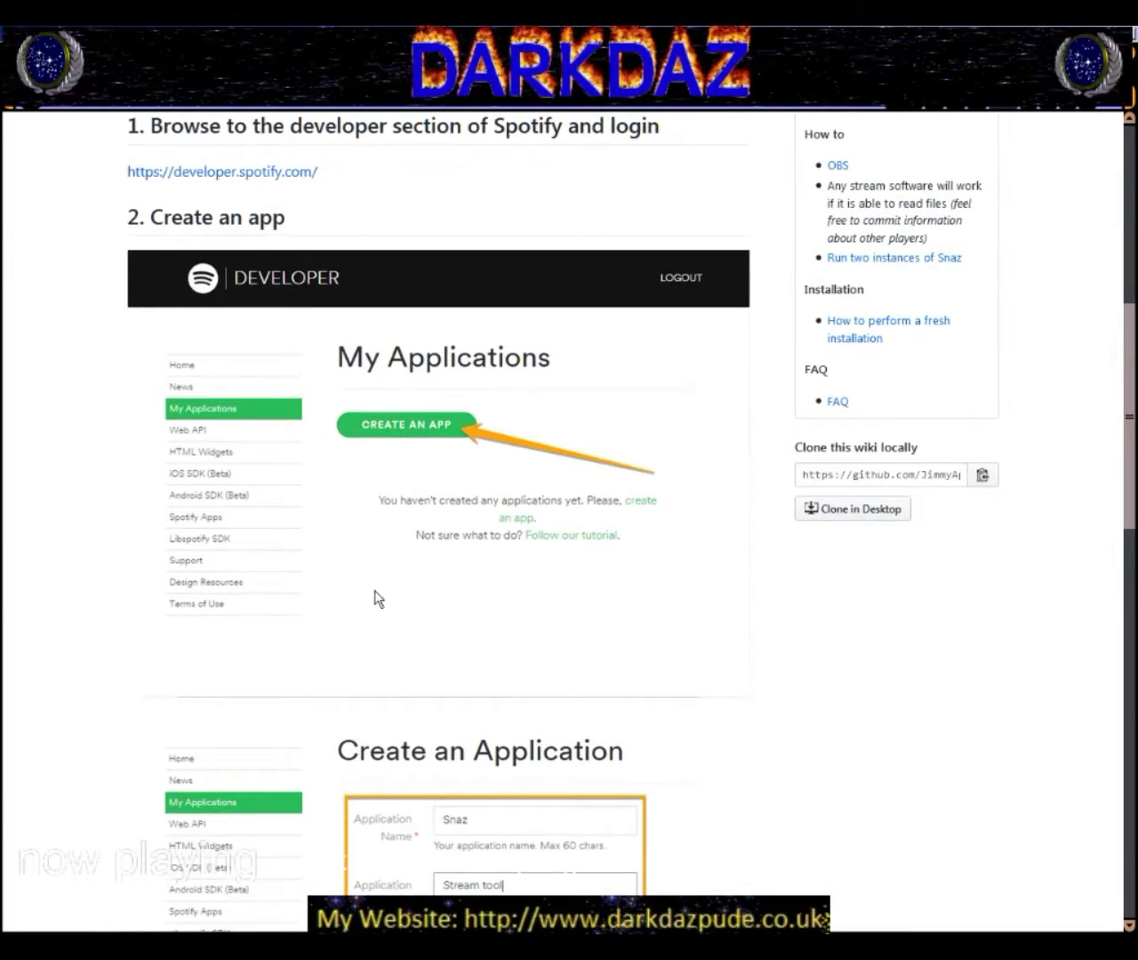
pyautogui.scroll(-1, 478, 424)
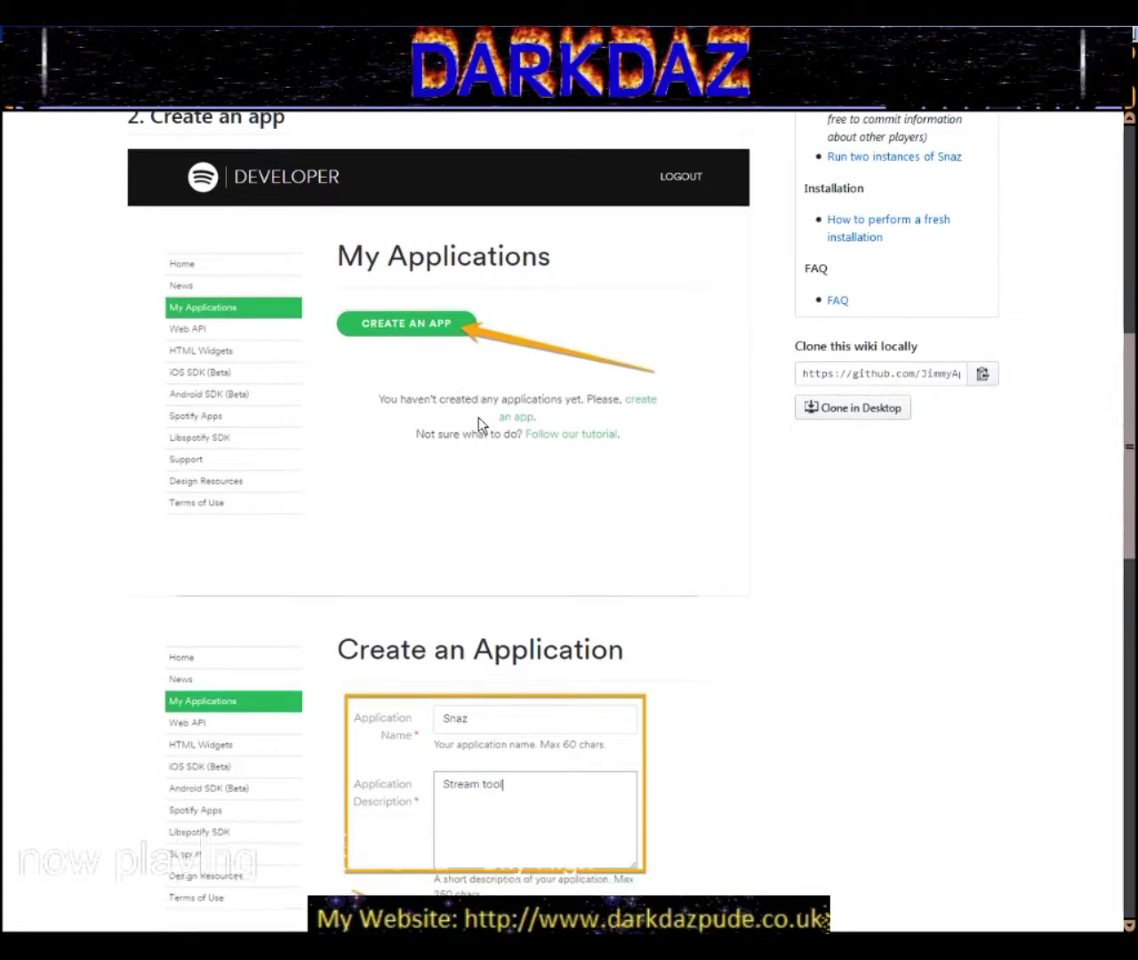
pyautogui.scroll(-3, 435, 722)
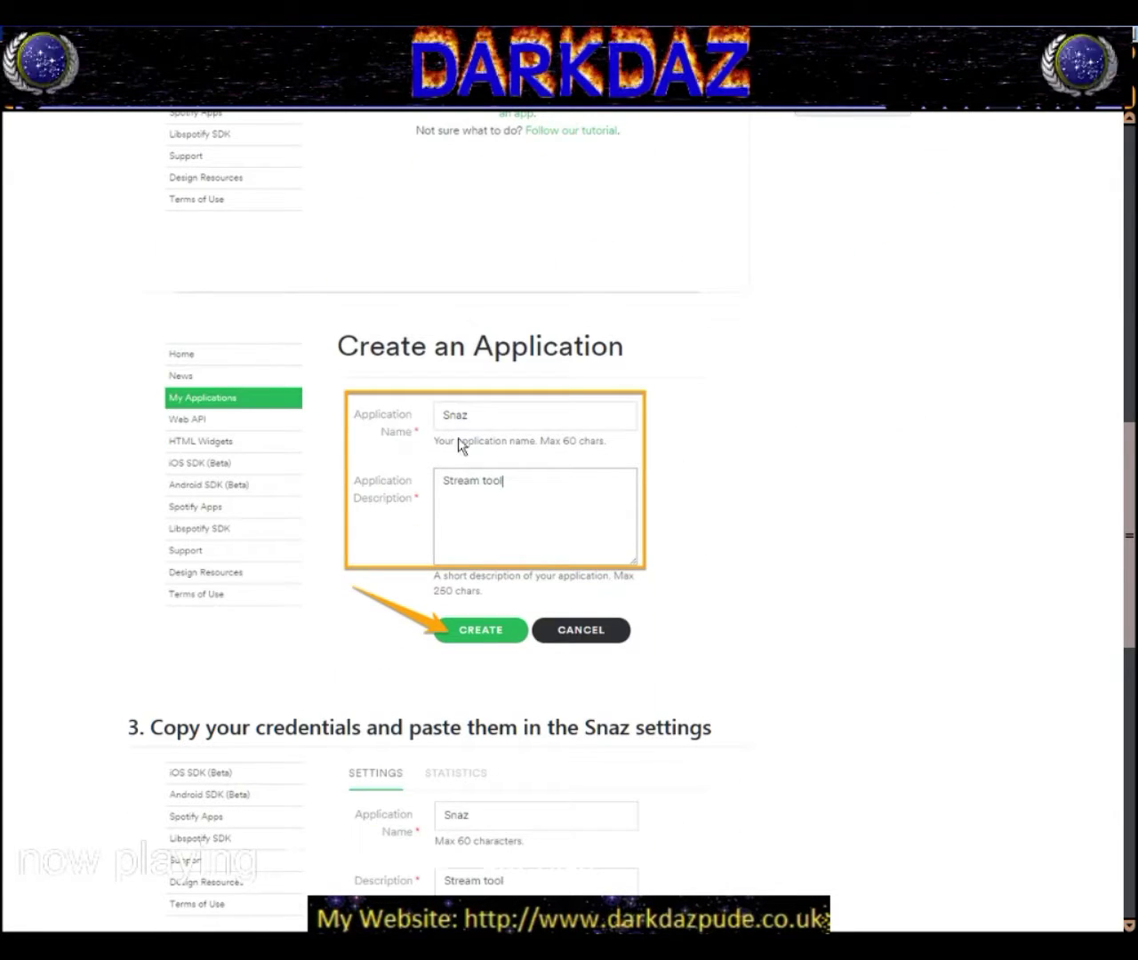
pyautogui.scroll(-2, 478, 625)
pyautogui.scroll(-3, 452, 666)
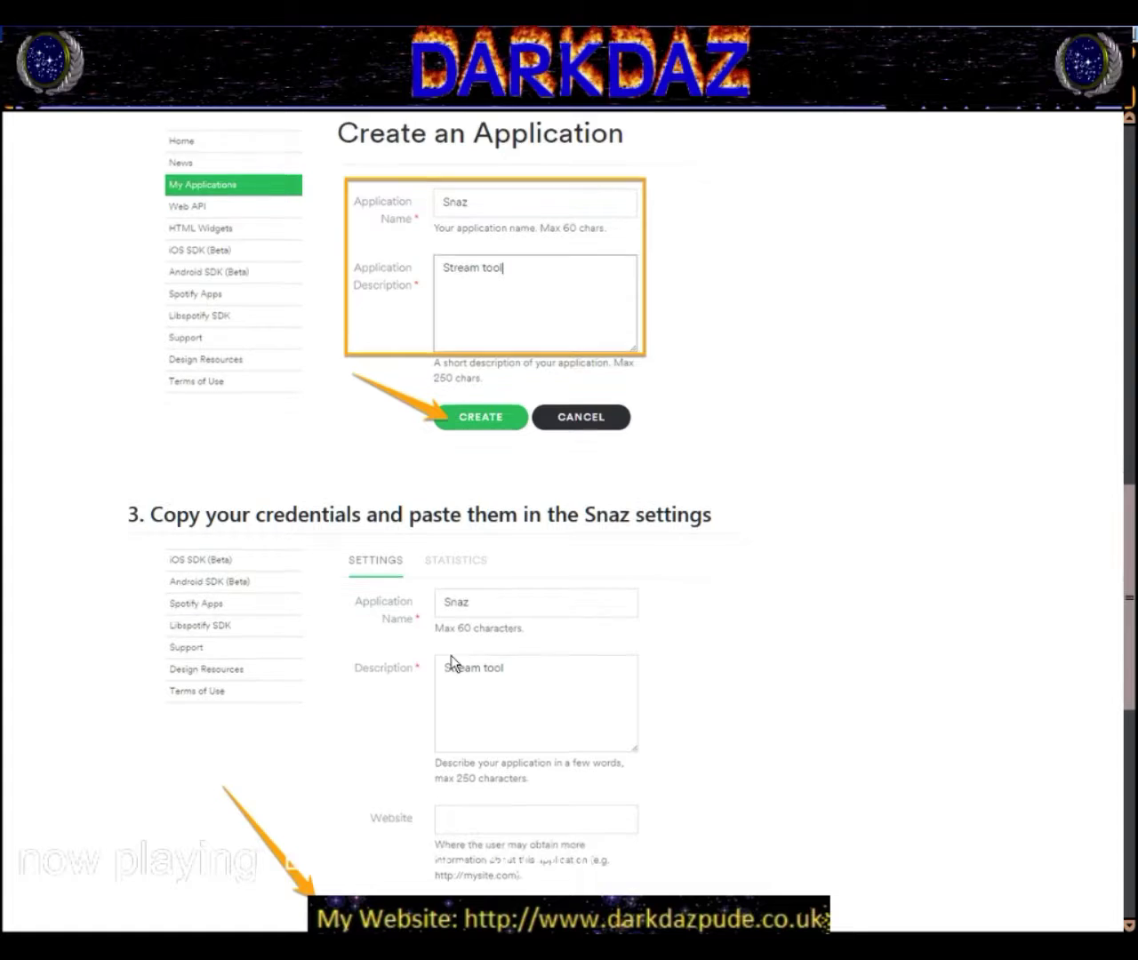
pyautogui.scroll(-3, 452, 665)
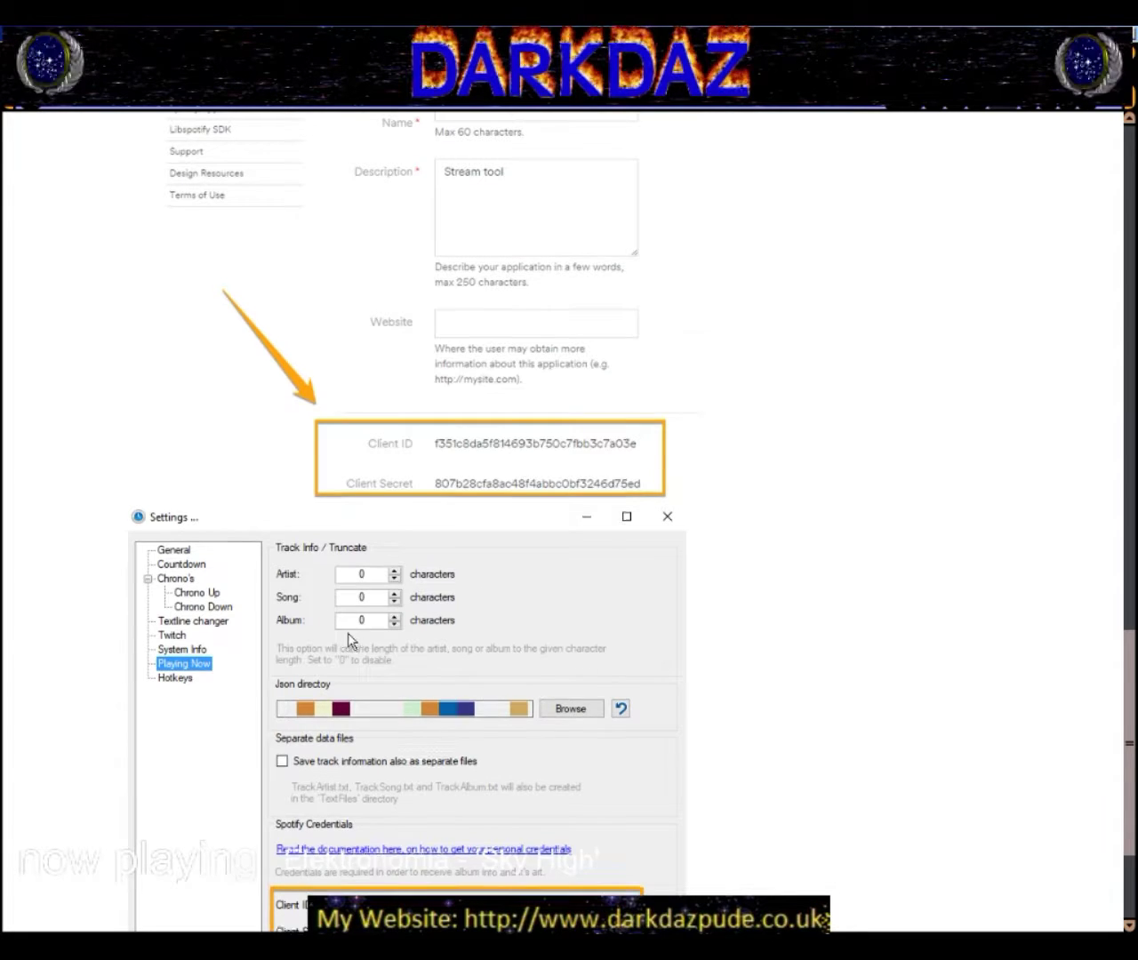
pyautogui.scroll(-1, 470, 576)
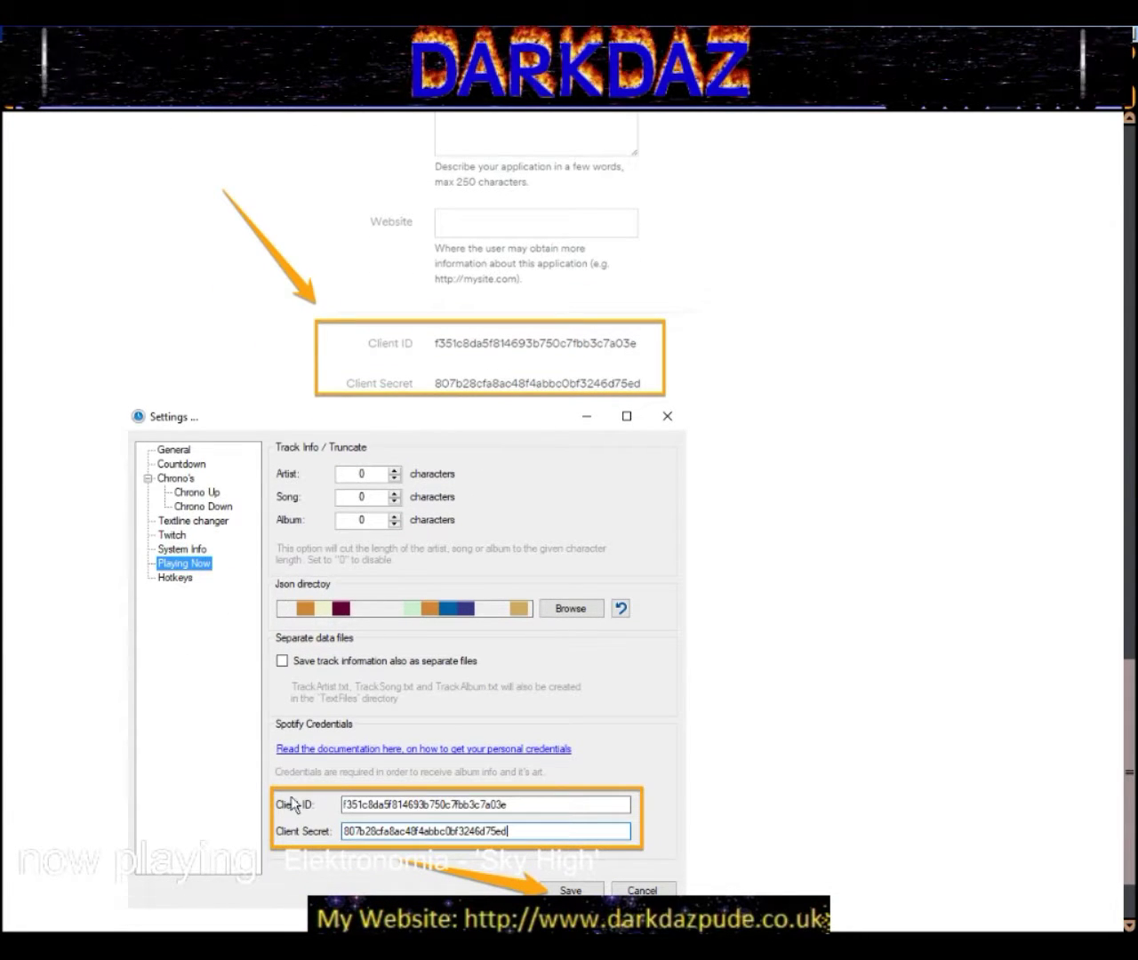
pyautogui.scroll(2, 490, 688)
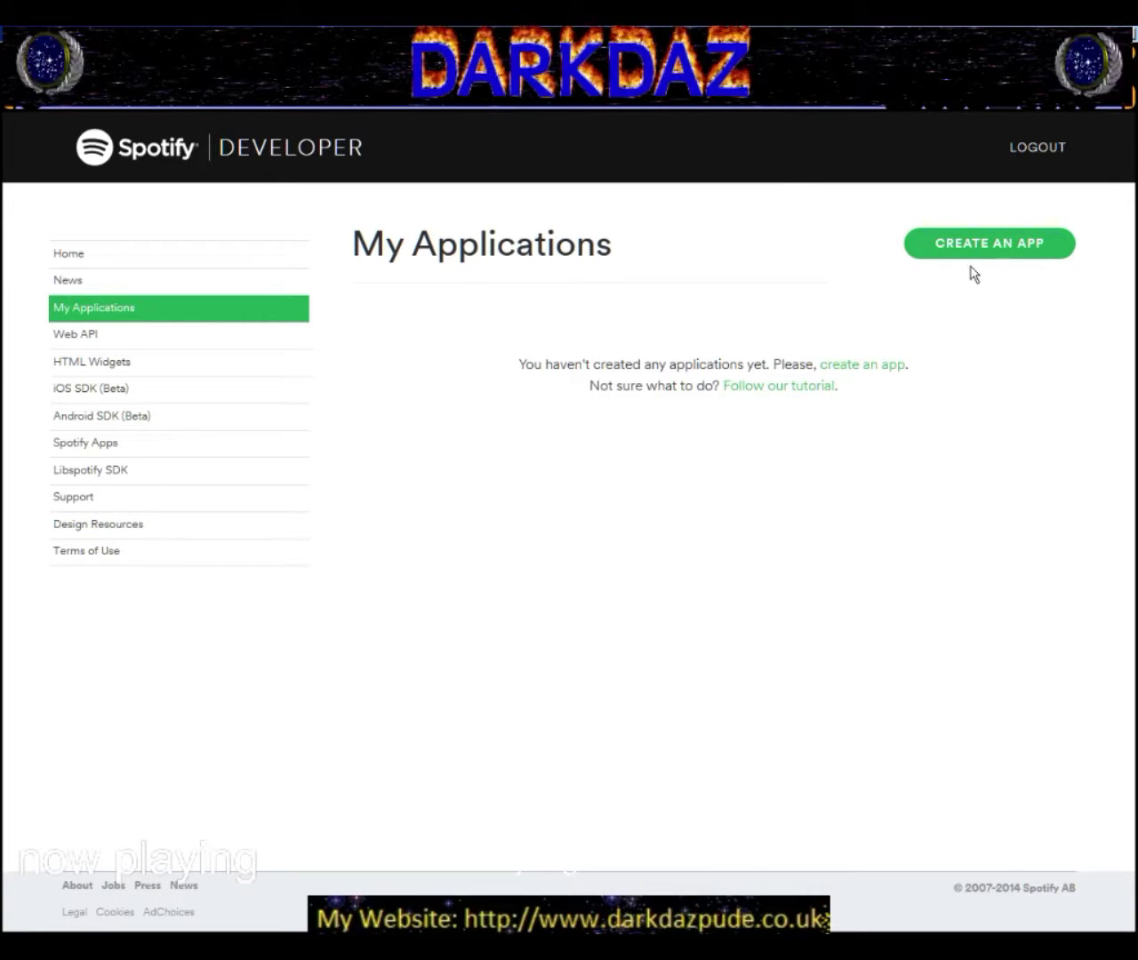
# - Create a Spotify developer application with the name snaztest and the description snaztest
pyautogui.click(993, 247)
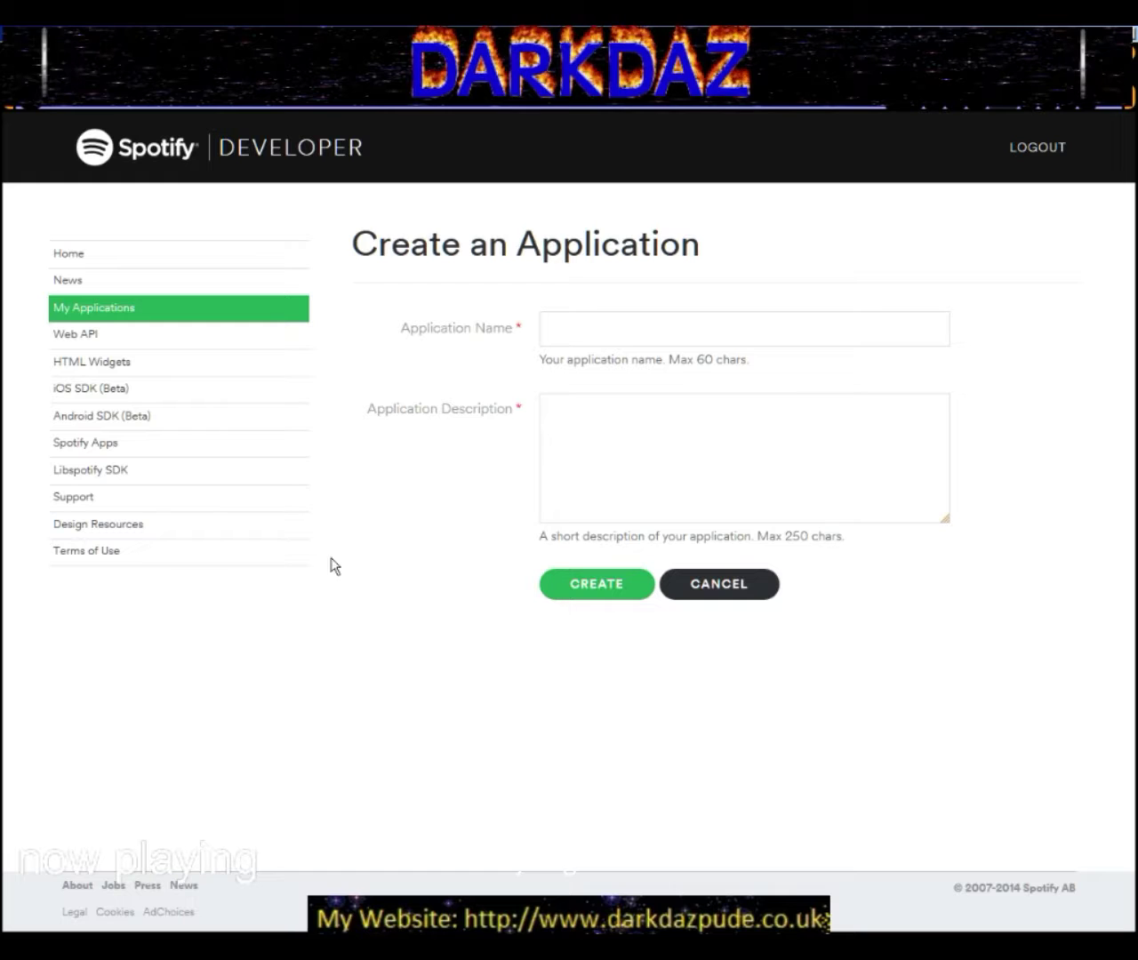
pyautogui.click(718, 329)
pyautogui.write('sn')
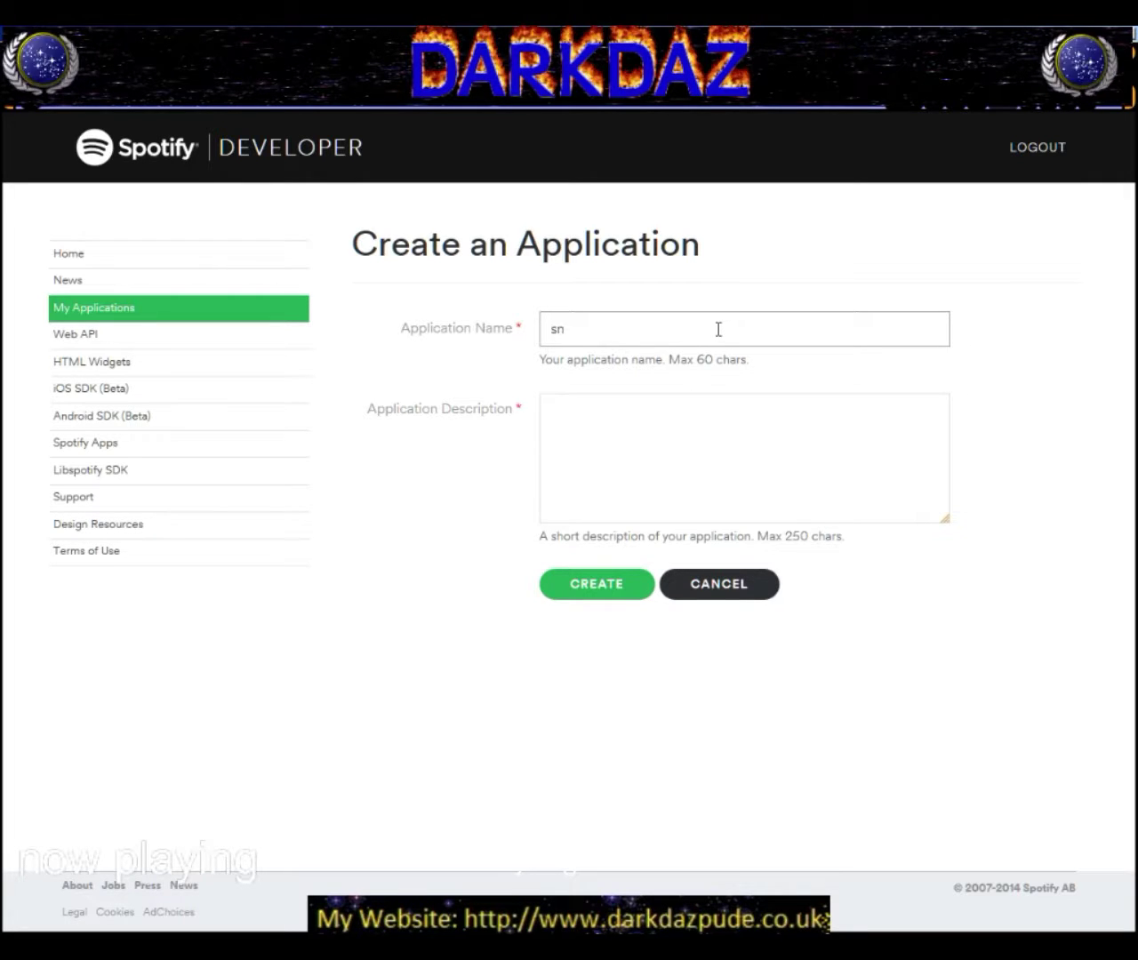
pyautogui.write('aztest')
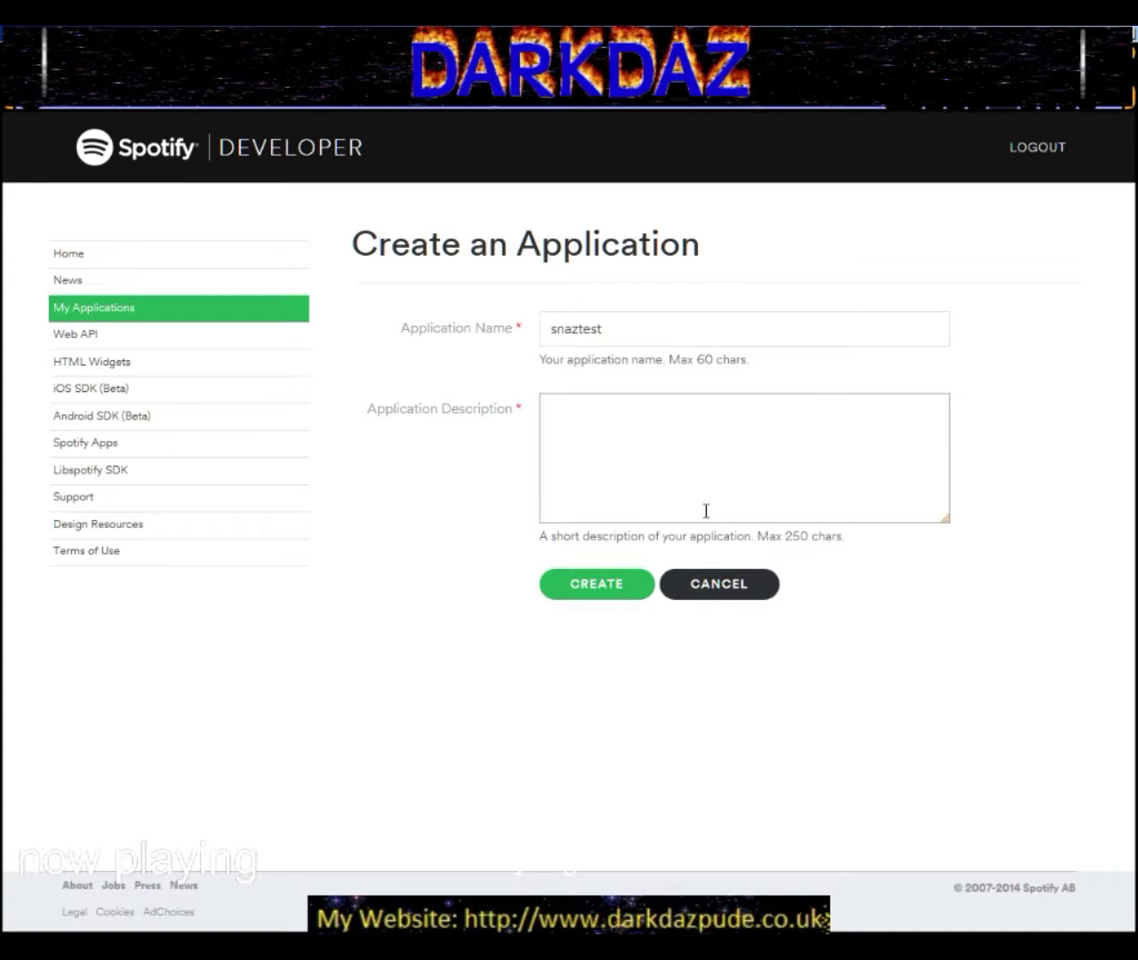
pyautogui.write('est')
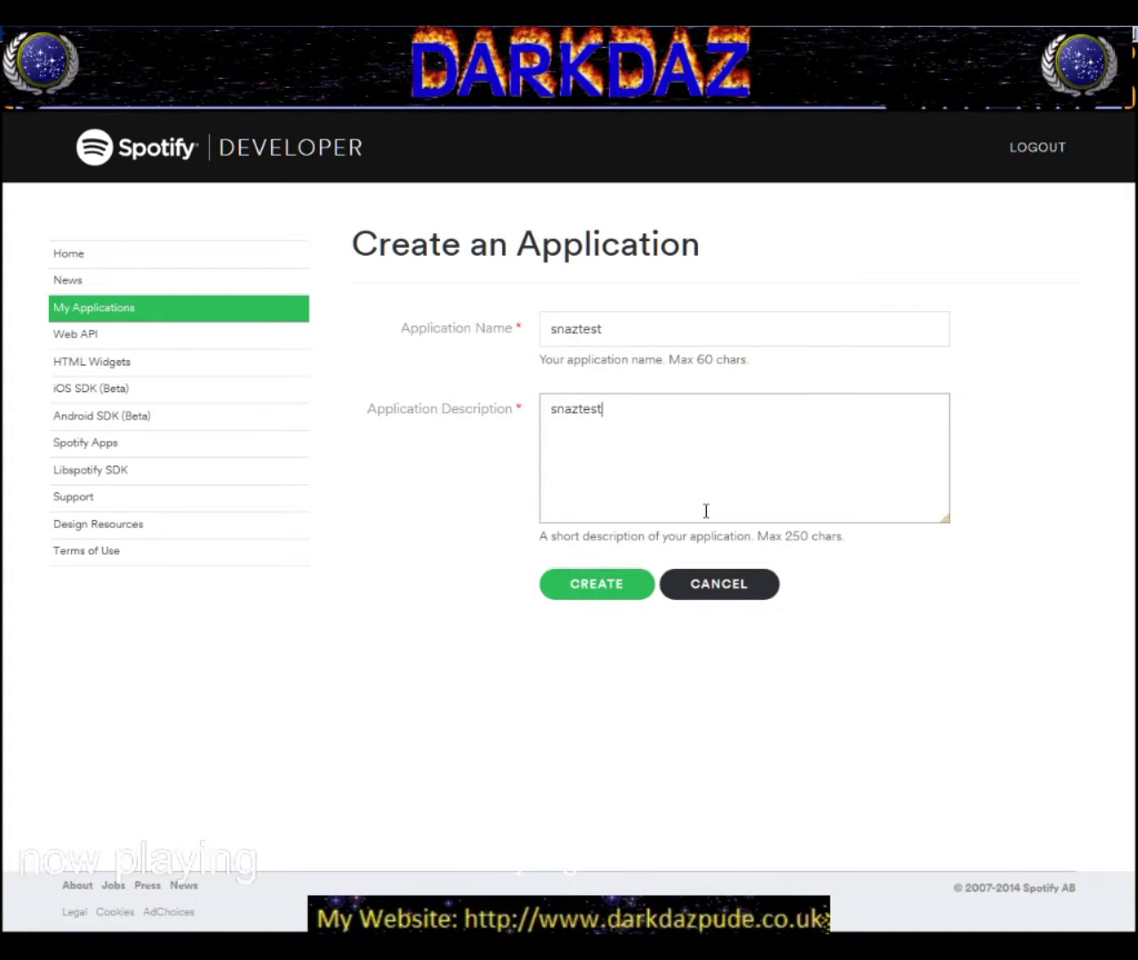
pyautogui.click(595, 595)
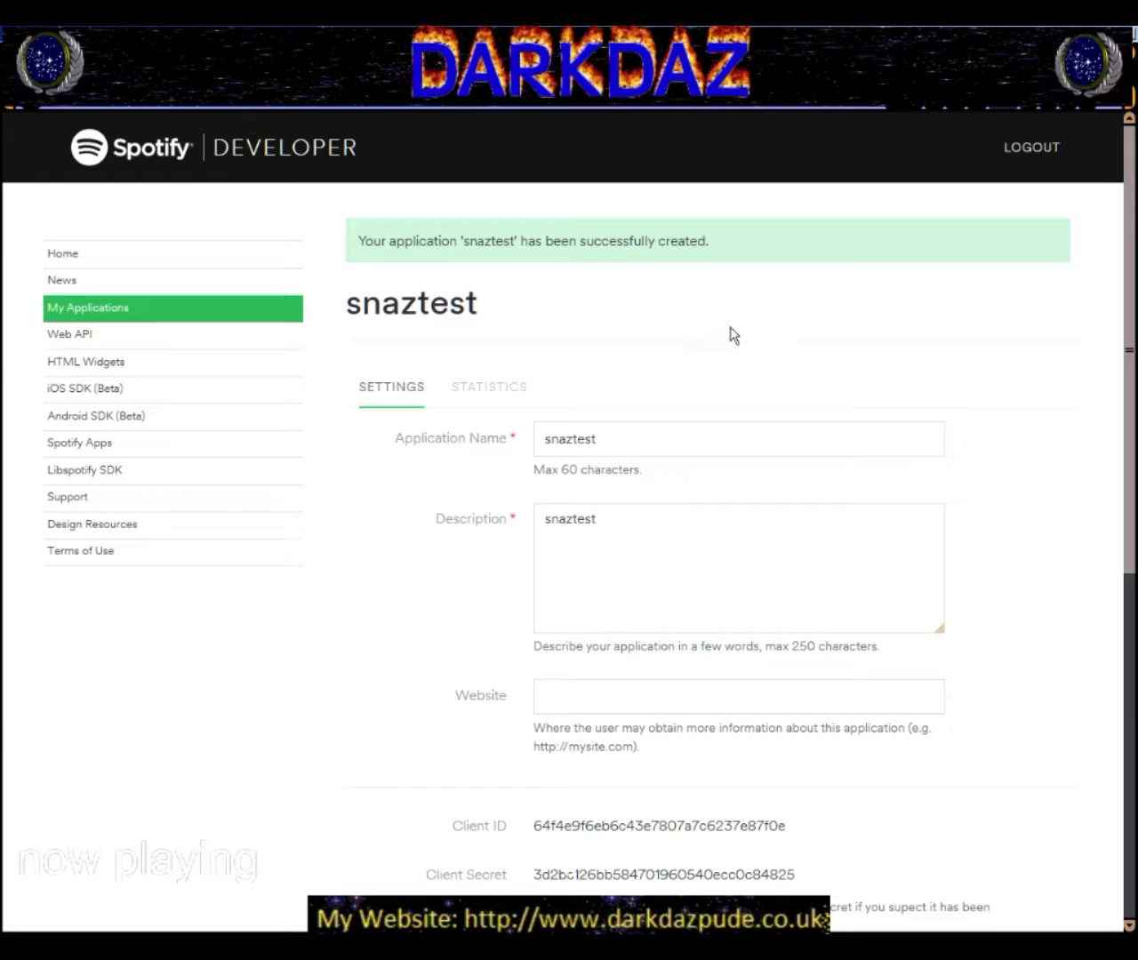
pyautogui.click(578, 590)
pyautogui.click(678, 702)
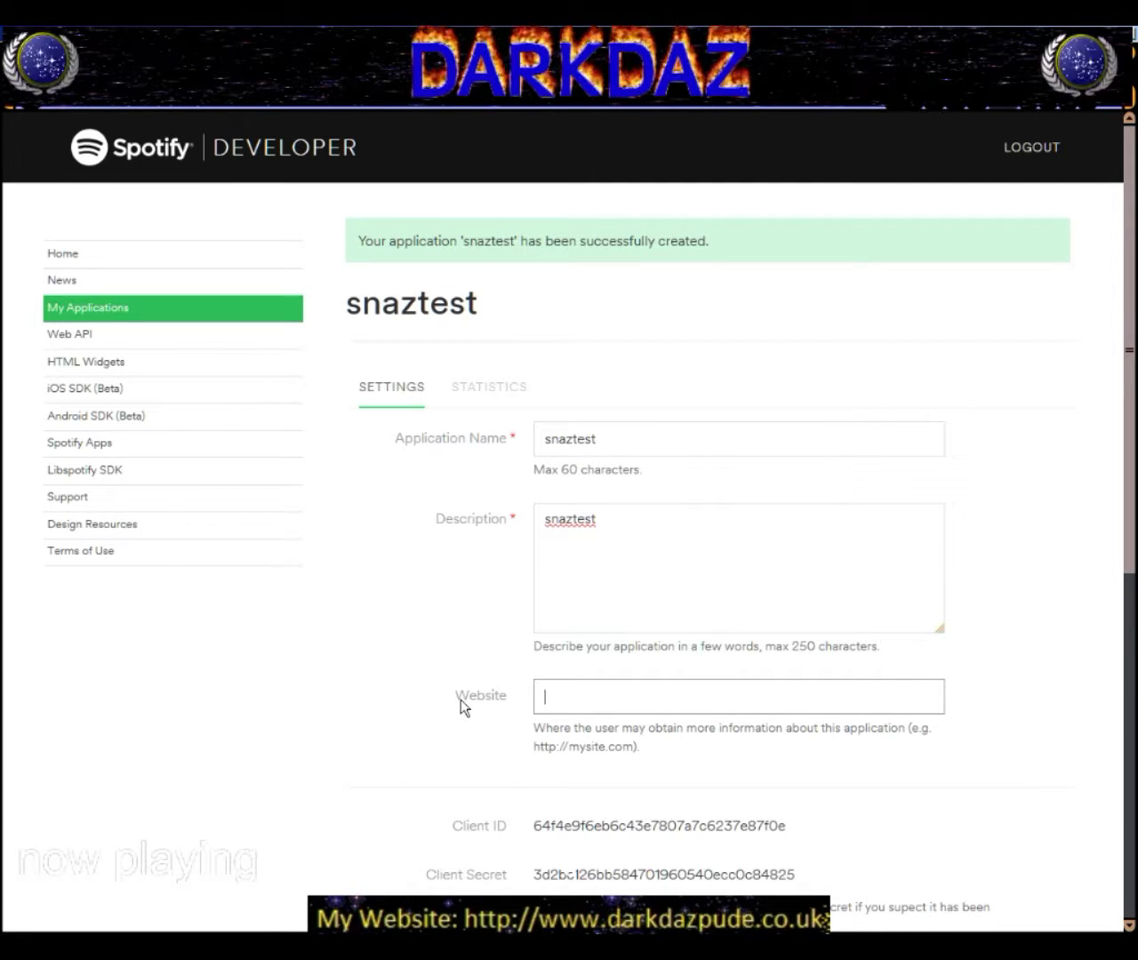
pyautogui.click(490, 708)
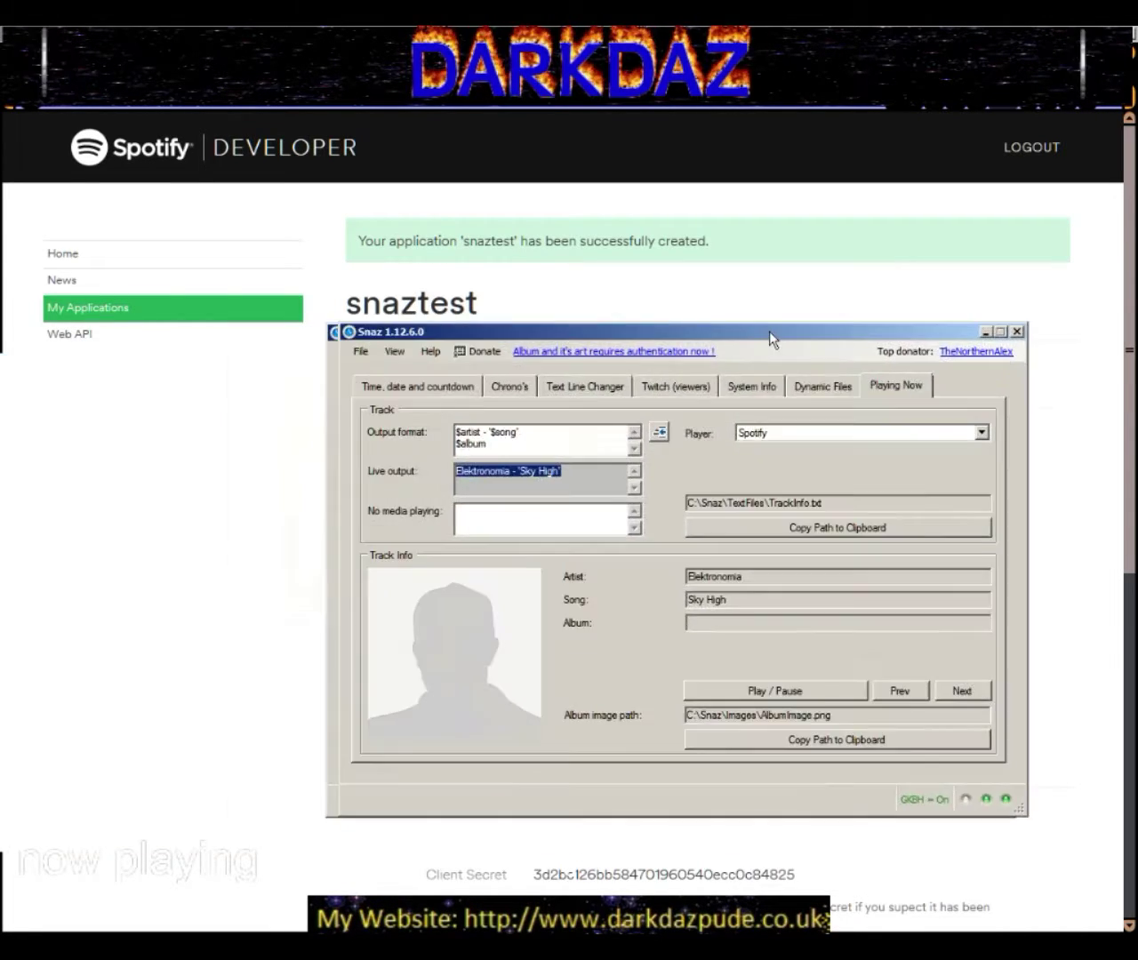
# - Open the Snaz settings at the Playing Now section containing the Spotify credentials
pyautogui.click(413, 341)
pyautogui.click(417, 342)
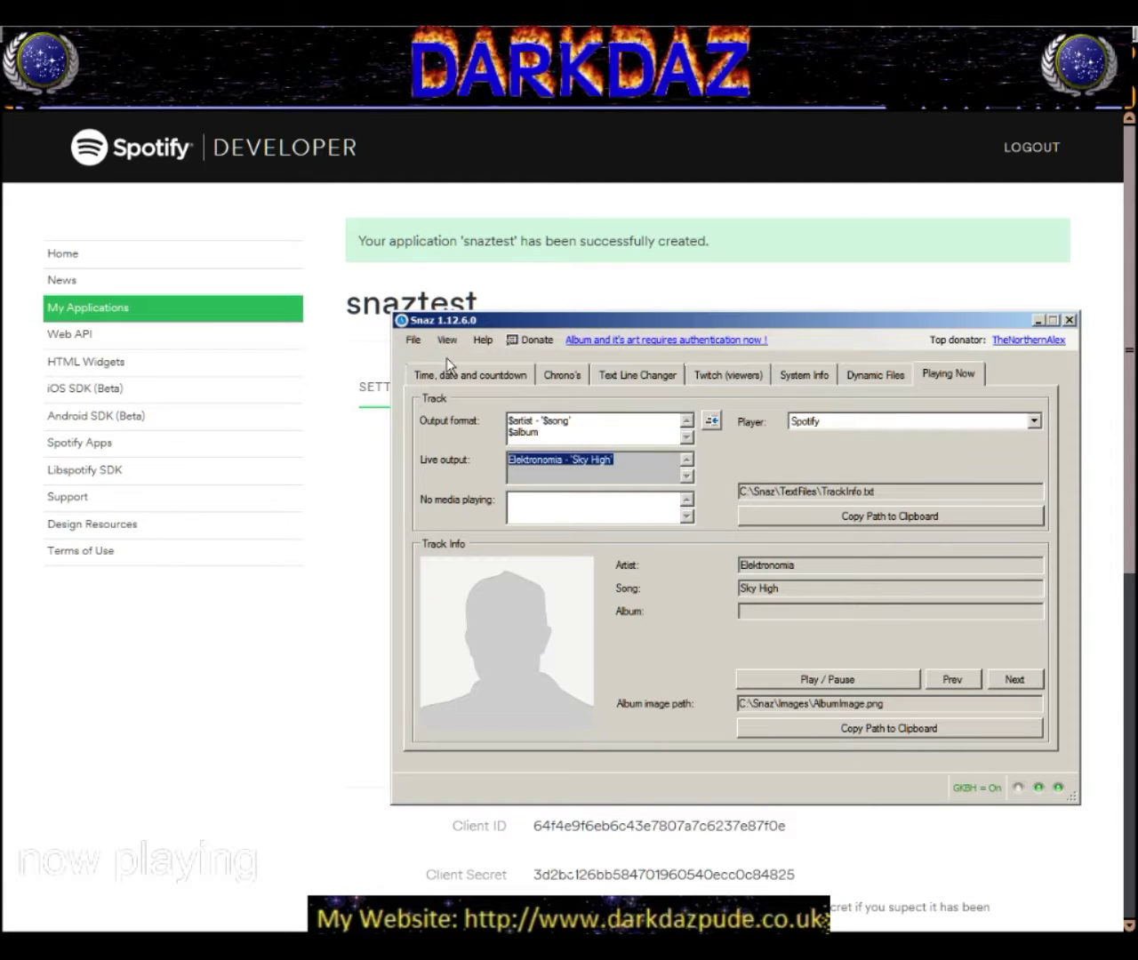
pyautogui.click(417, 343)
pyautogui.click(418, 345)
pyautogui.click(419, 346)
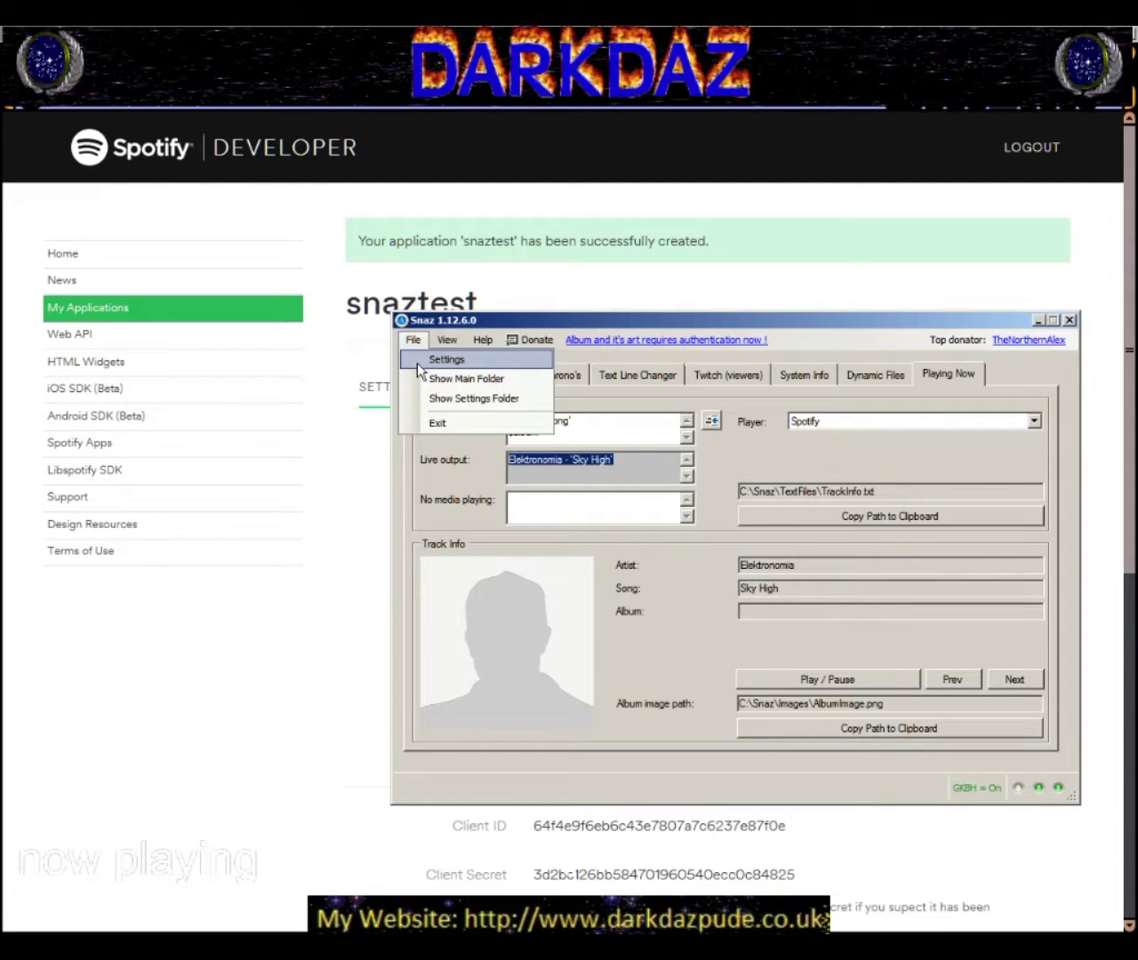
pyautogui.click(424, 360)
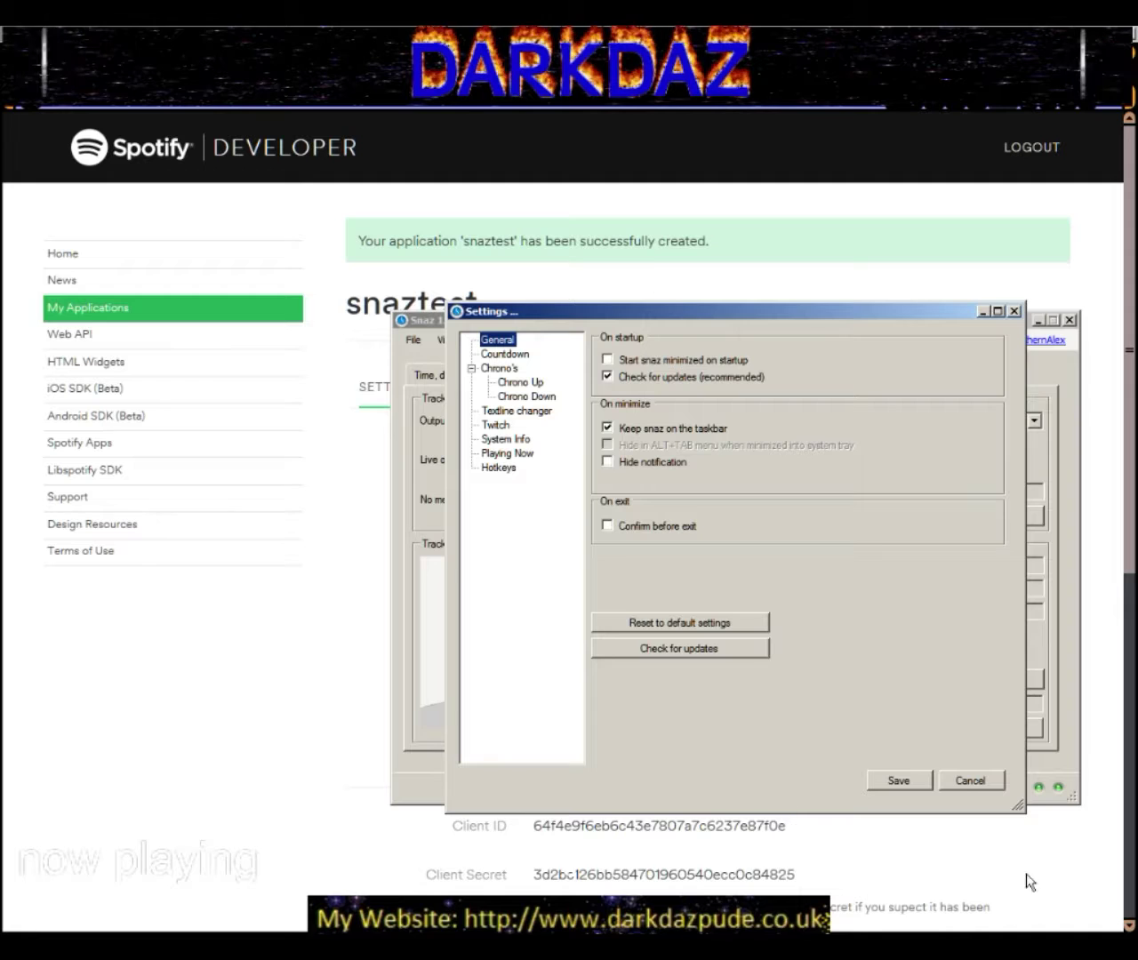
pyautogui.click(967, 781)
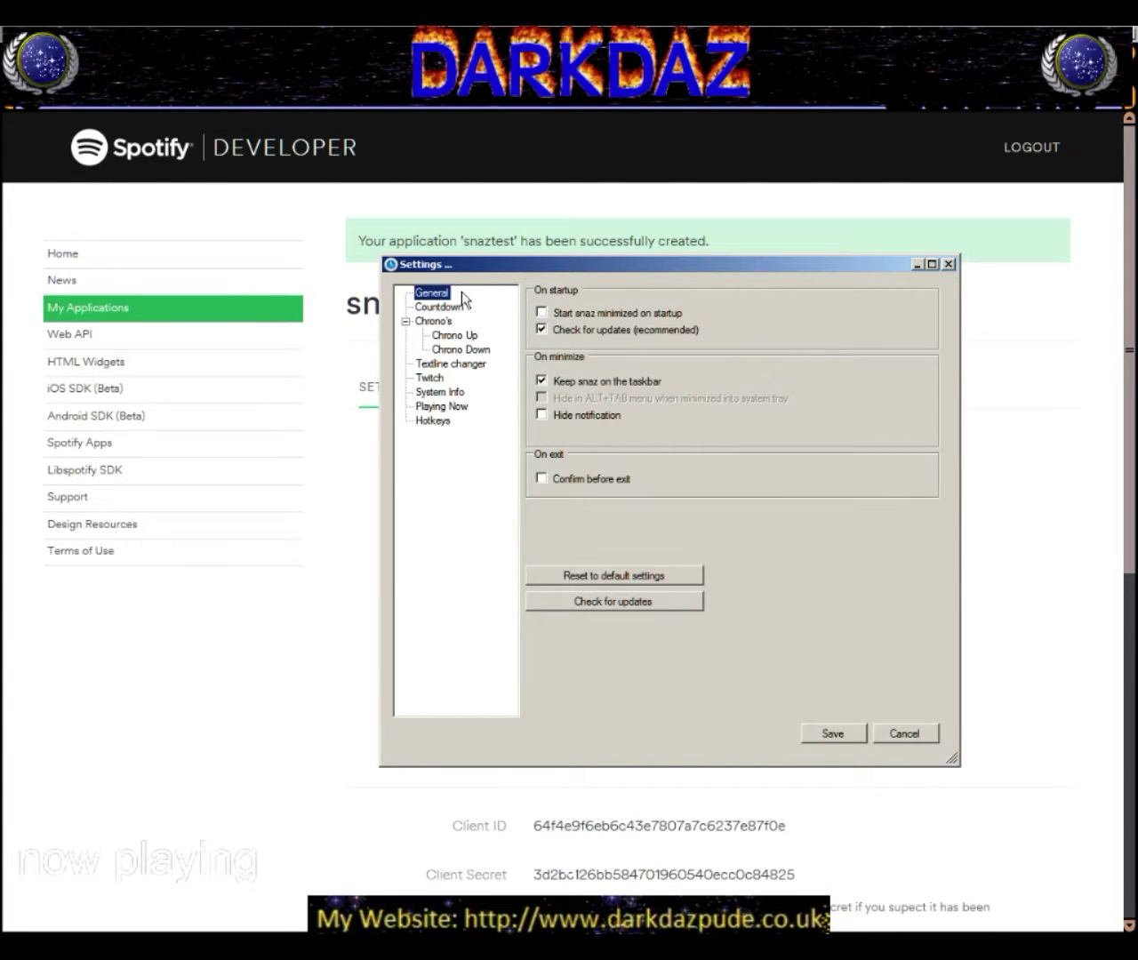
pyautogui.click(442, 406)
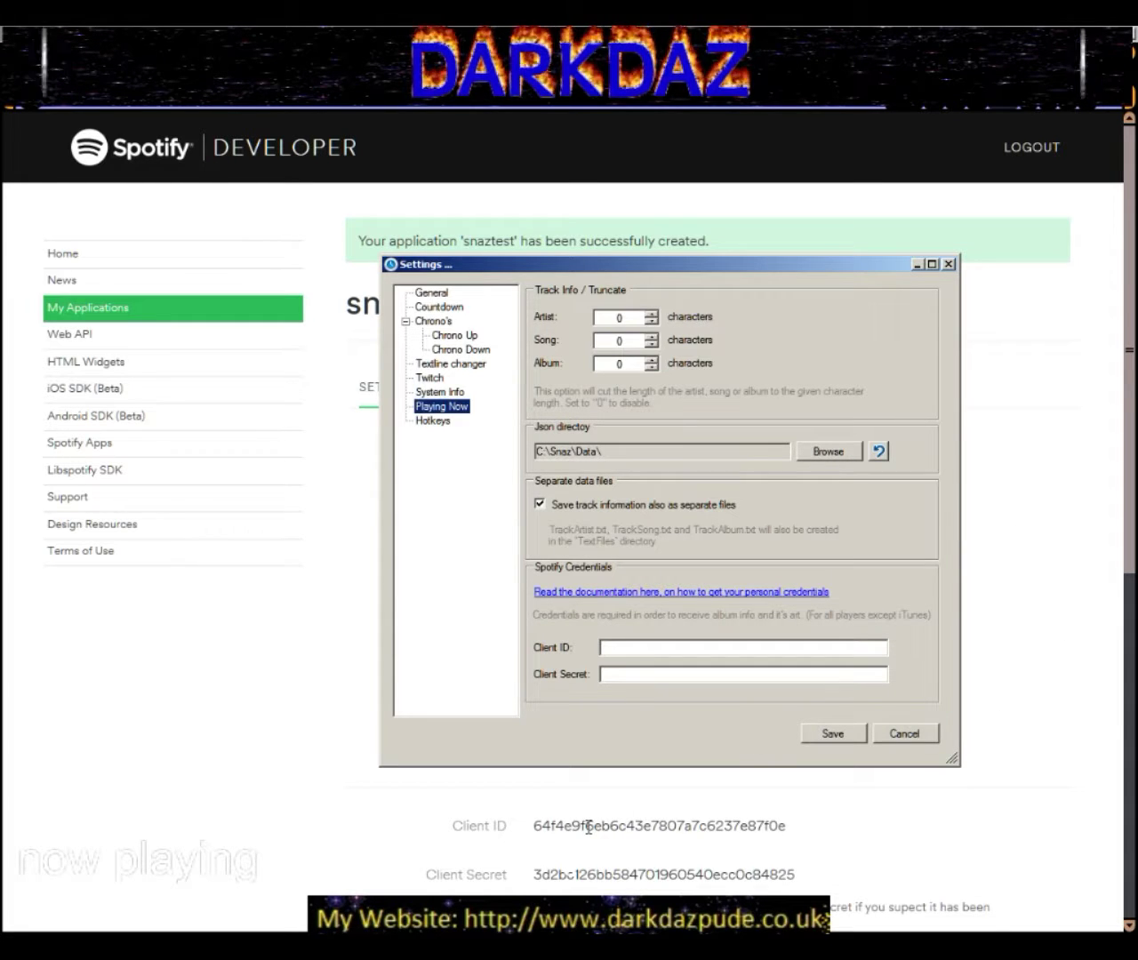
# - Copy the Client ID of the snaztest Spotify application into the Client ID field of the Snaz settings
pyautogui.moveTo(798, 825); pyautogui.dragTo(530, 831)
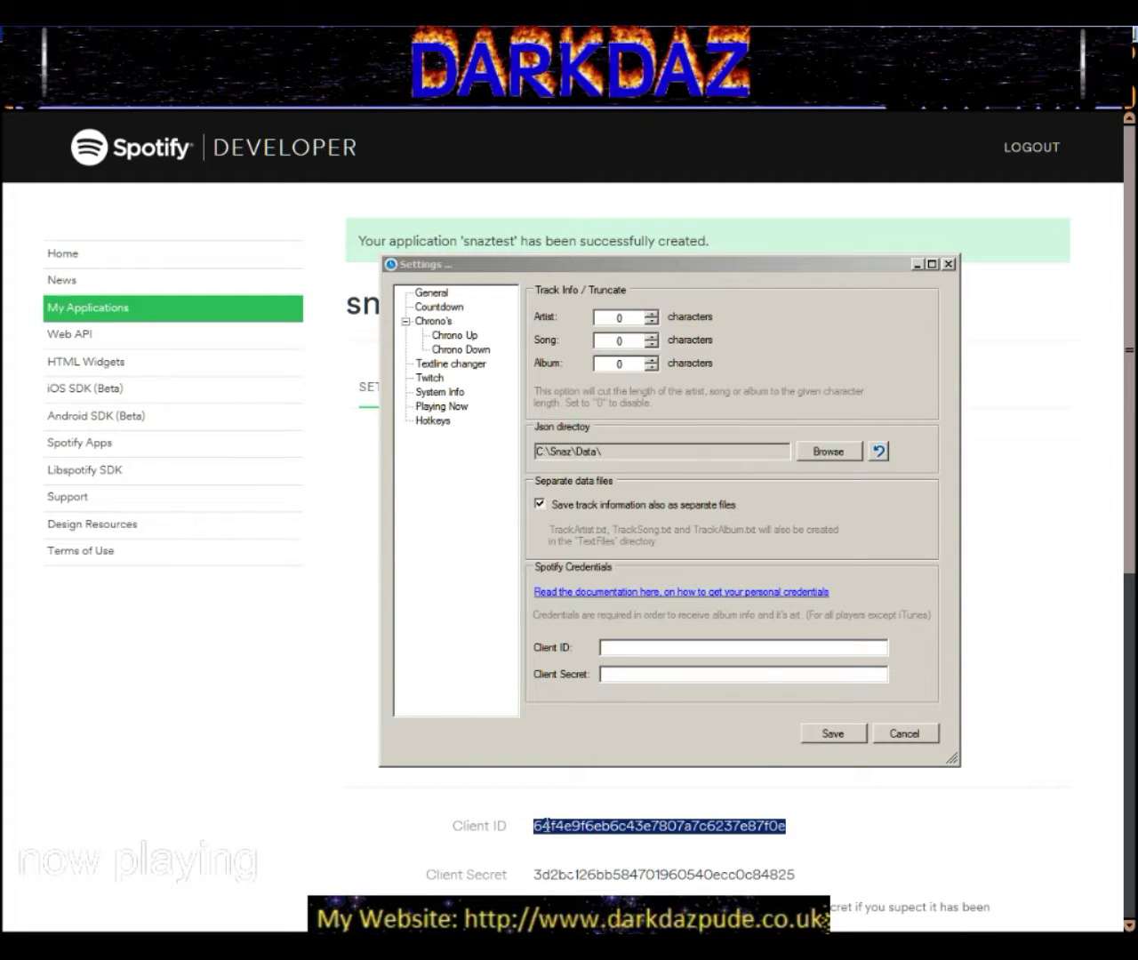
pyautogui.rightClick(547, 825)
pyautogui.click(620, 682)
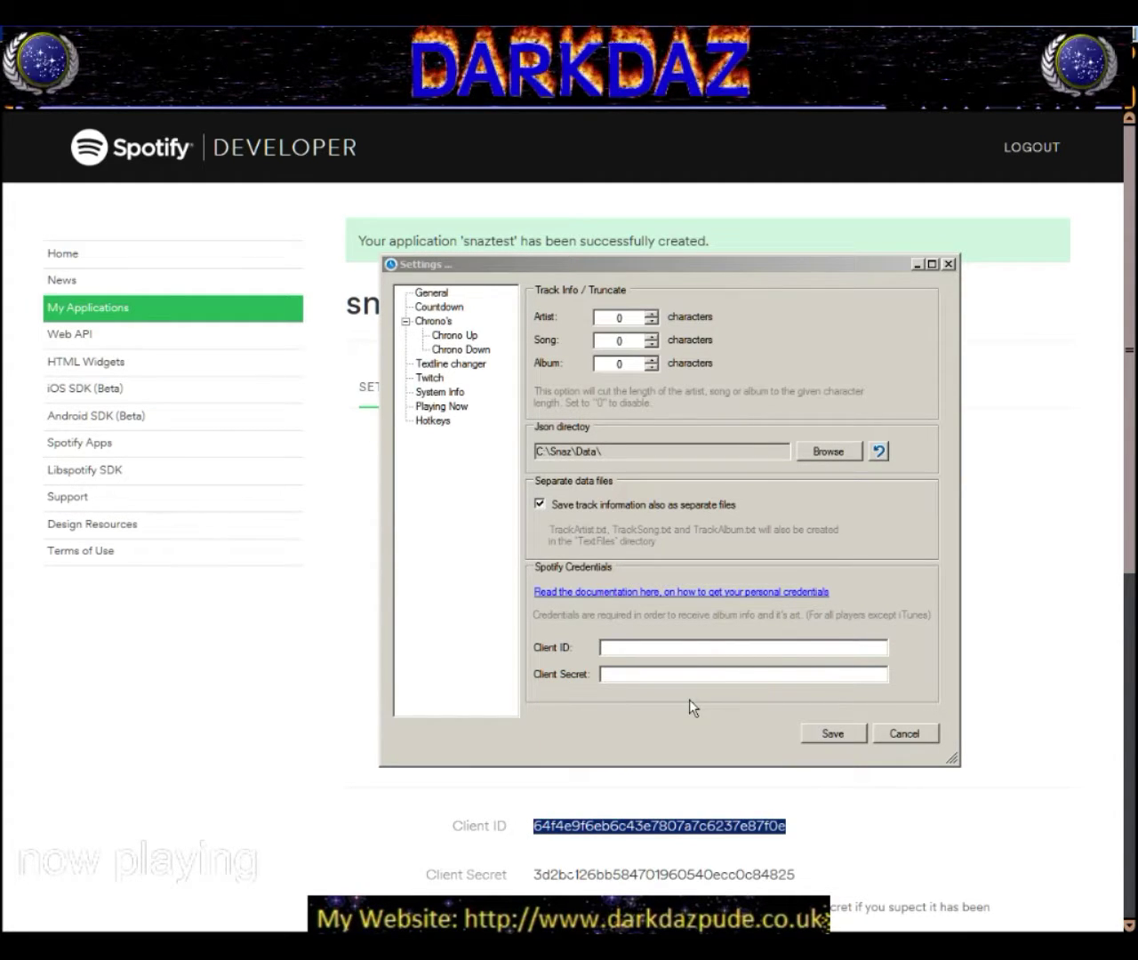
pyautogui.click(699, 647)
pyautogui.rightClick(697, 644)
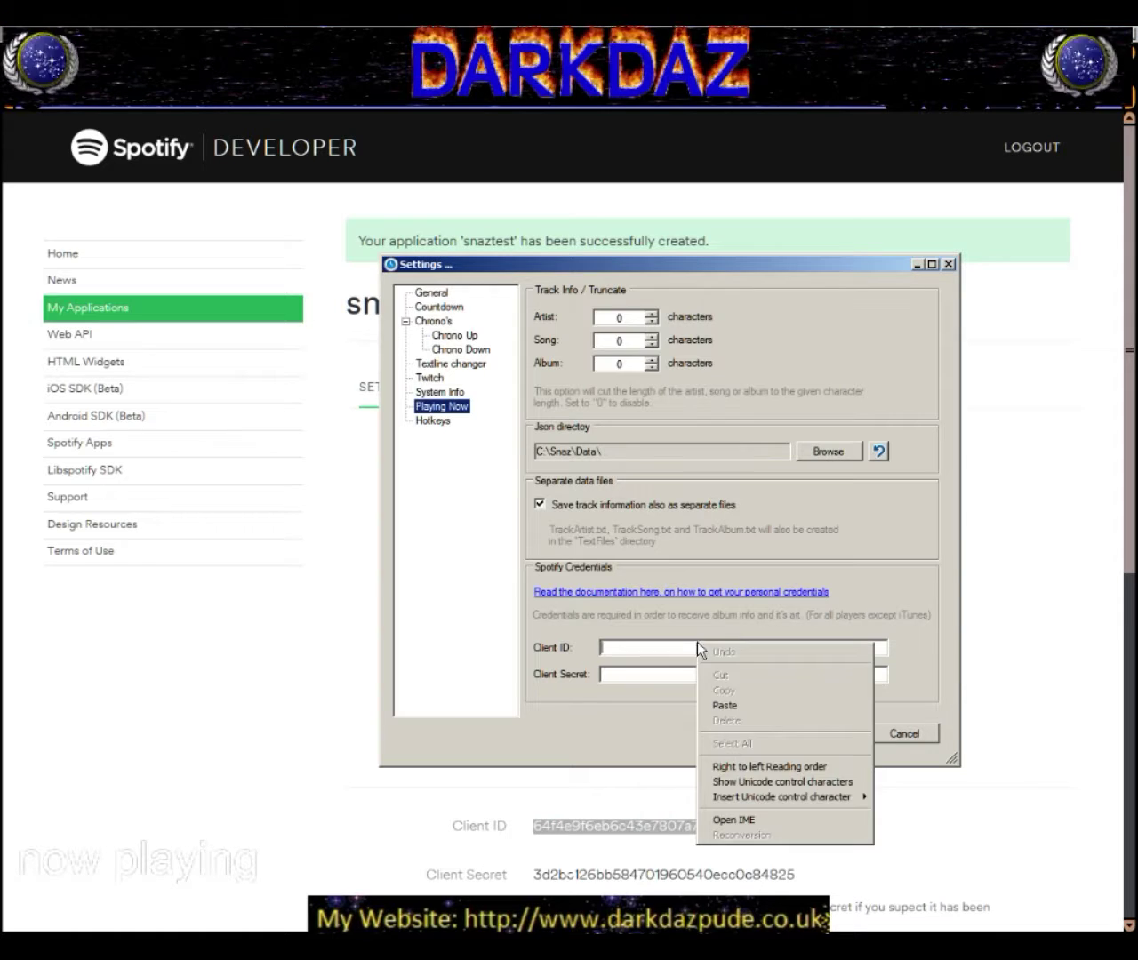
pyautogui.click(723, 705)
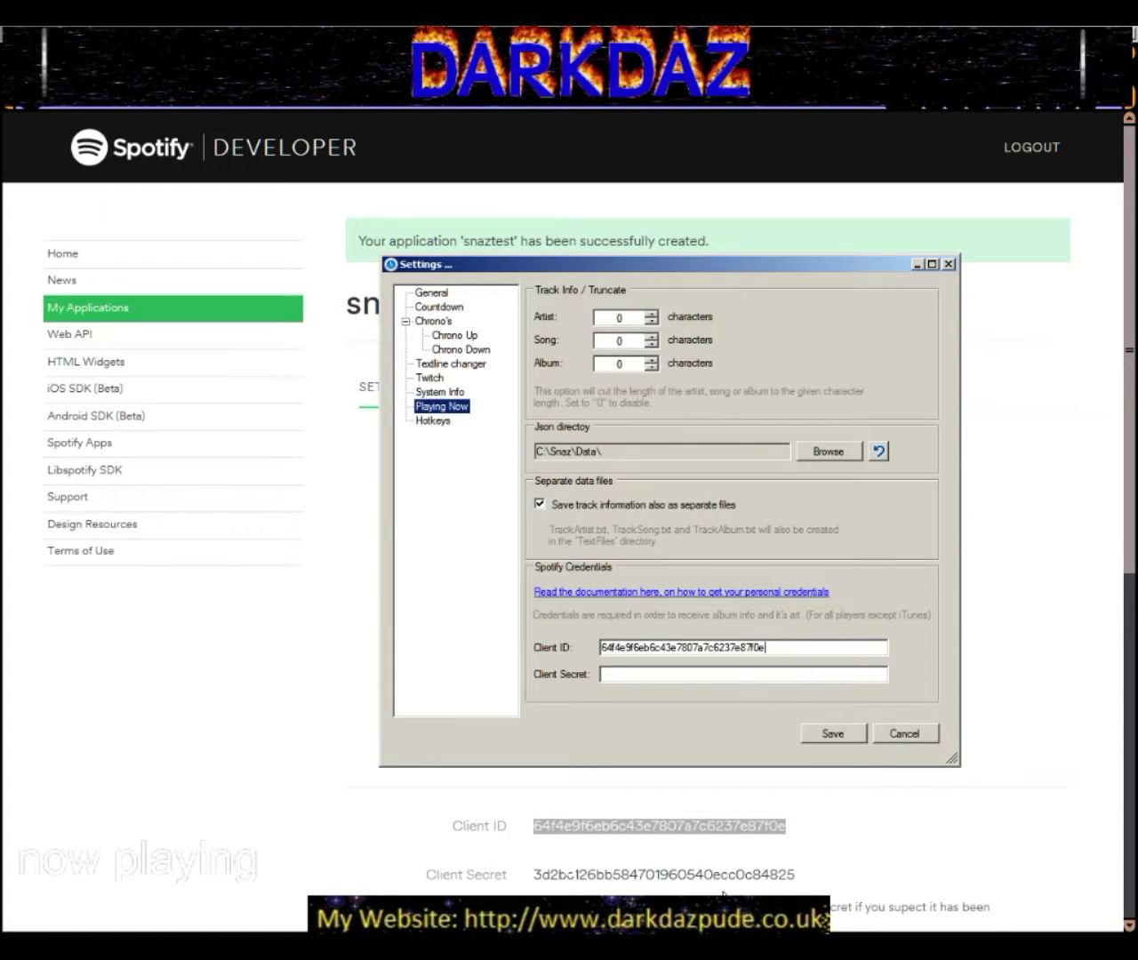
# - Copy the snaztest application's Client Secret into the Client Secret field of the Snaz settings and save them
pyautogui.moveTo(795, 875); pyautogui.dragTo(537, 877)
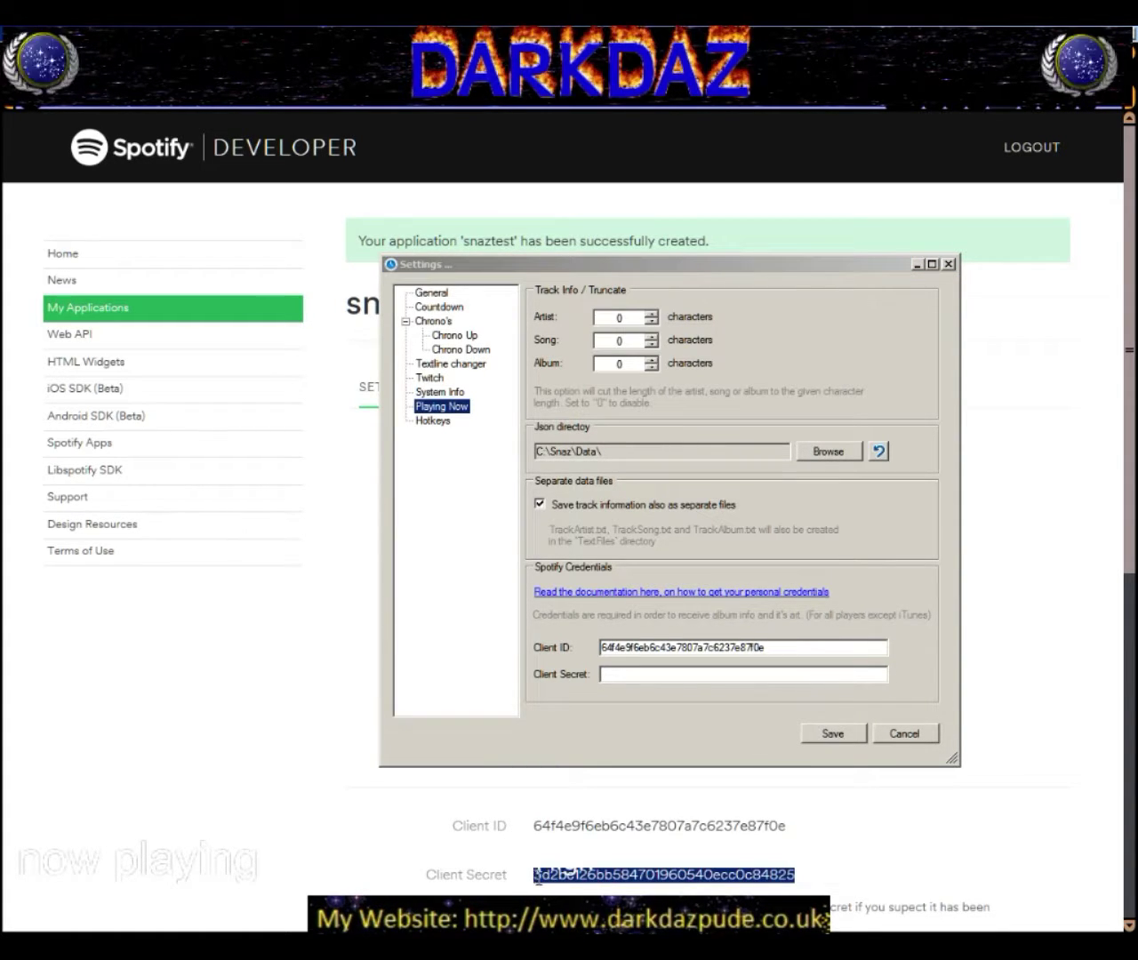
pyautogui.rightClick(538, 876)
pyautogui.click(660, 734)
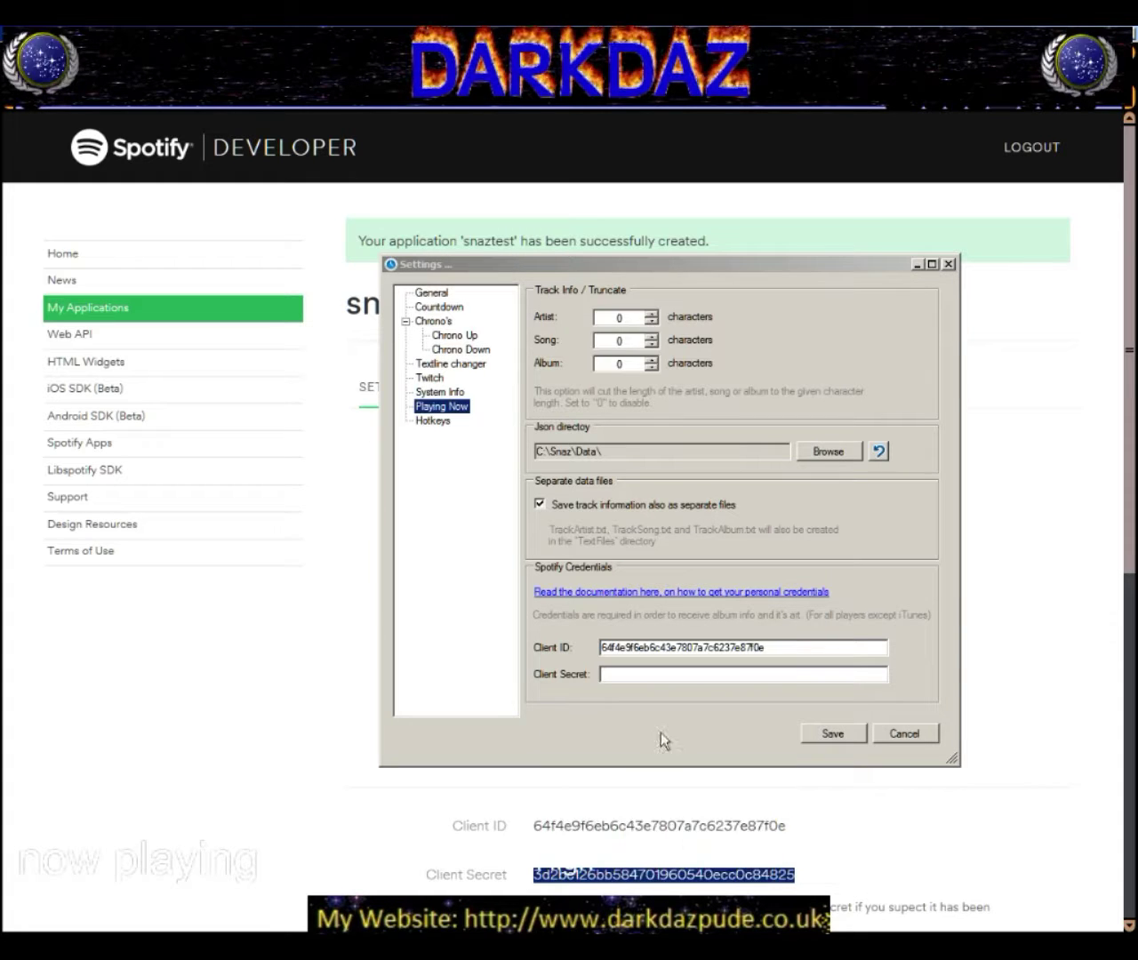
pyautogui.rightClick(712, 675)
pyautogui.click(741, 737)
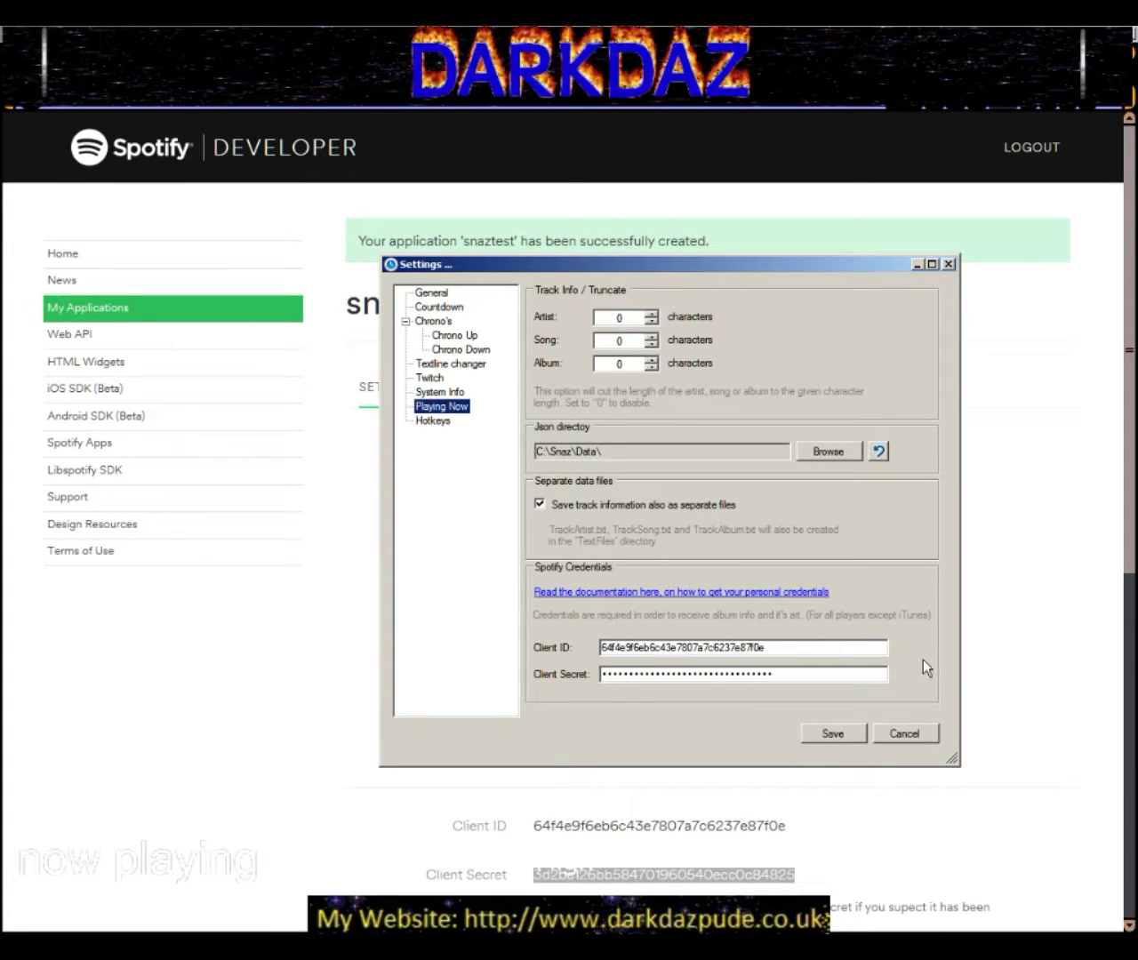
pyautogui.click(834, 736)
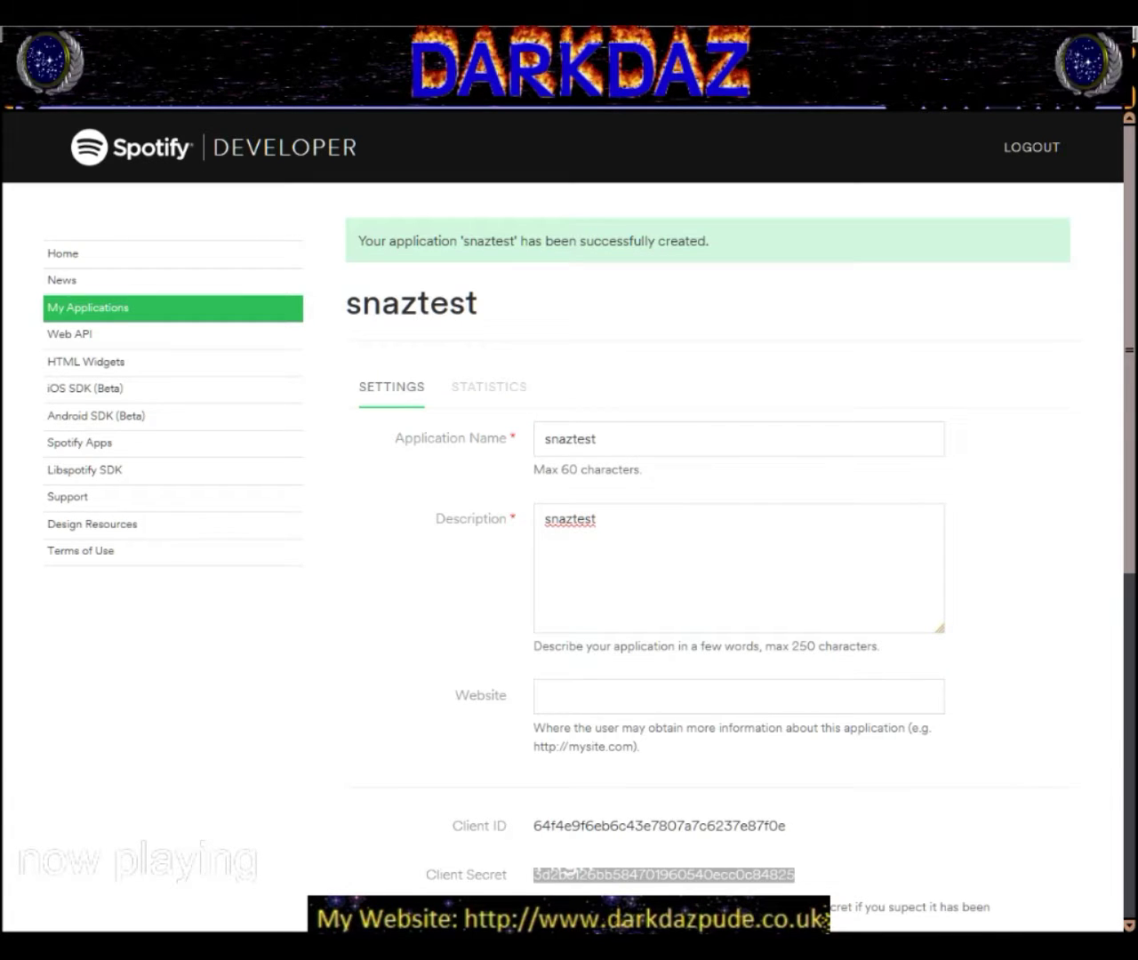
# - Check the current track's album field and artwork in the Snaz window, and bring Snaz up over Spotify
pyautogui.moveTo(0, 266); pyautogui.dragTo(365, 267)
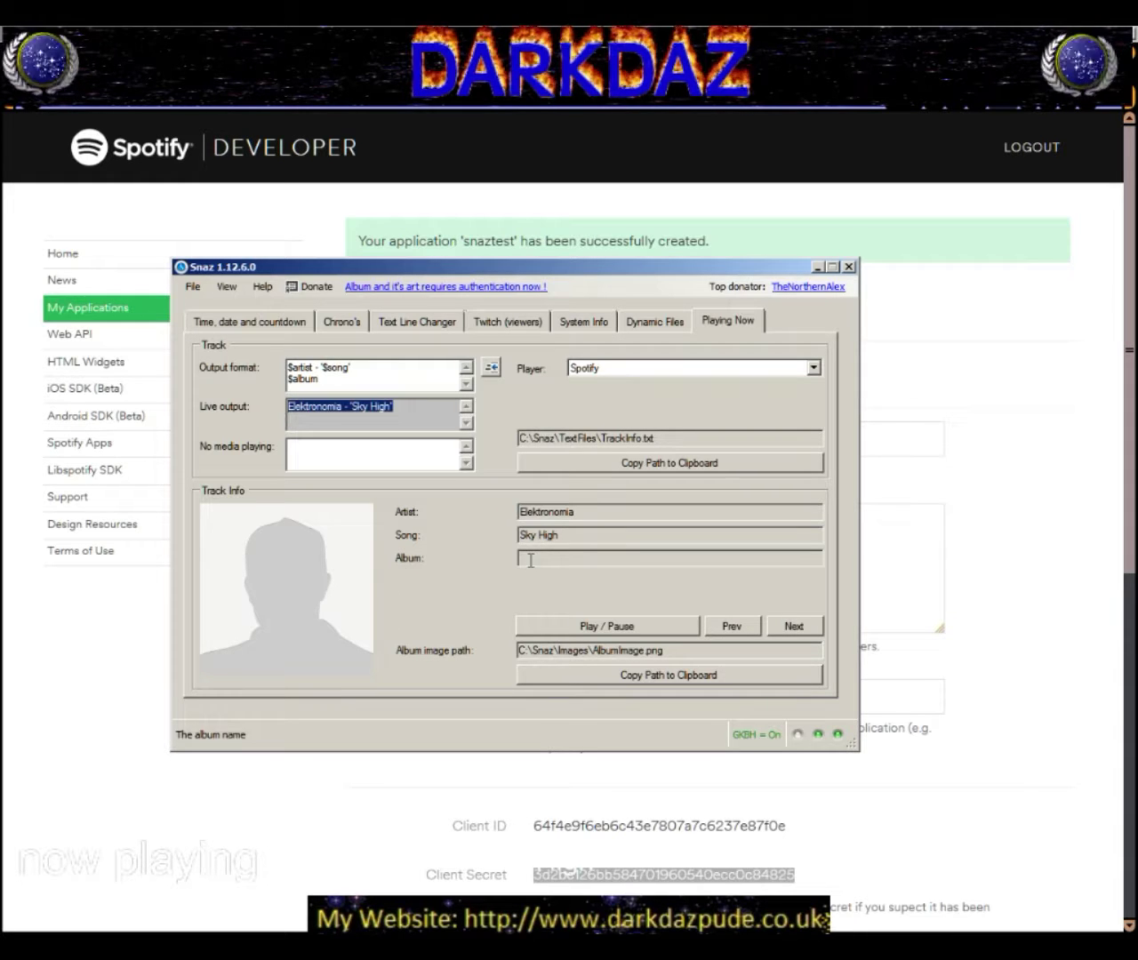
pyautogui.moveTo(547, 267); pyautogui.dragTo(0, 267)
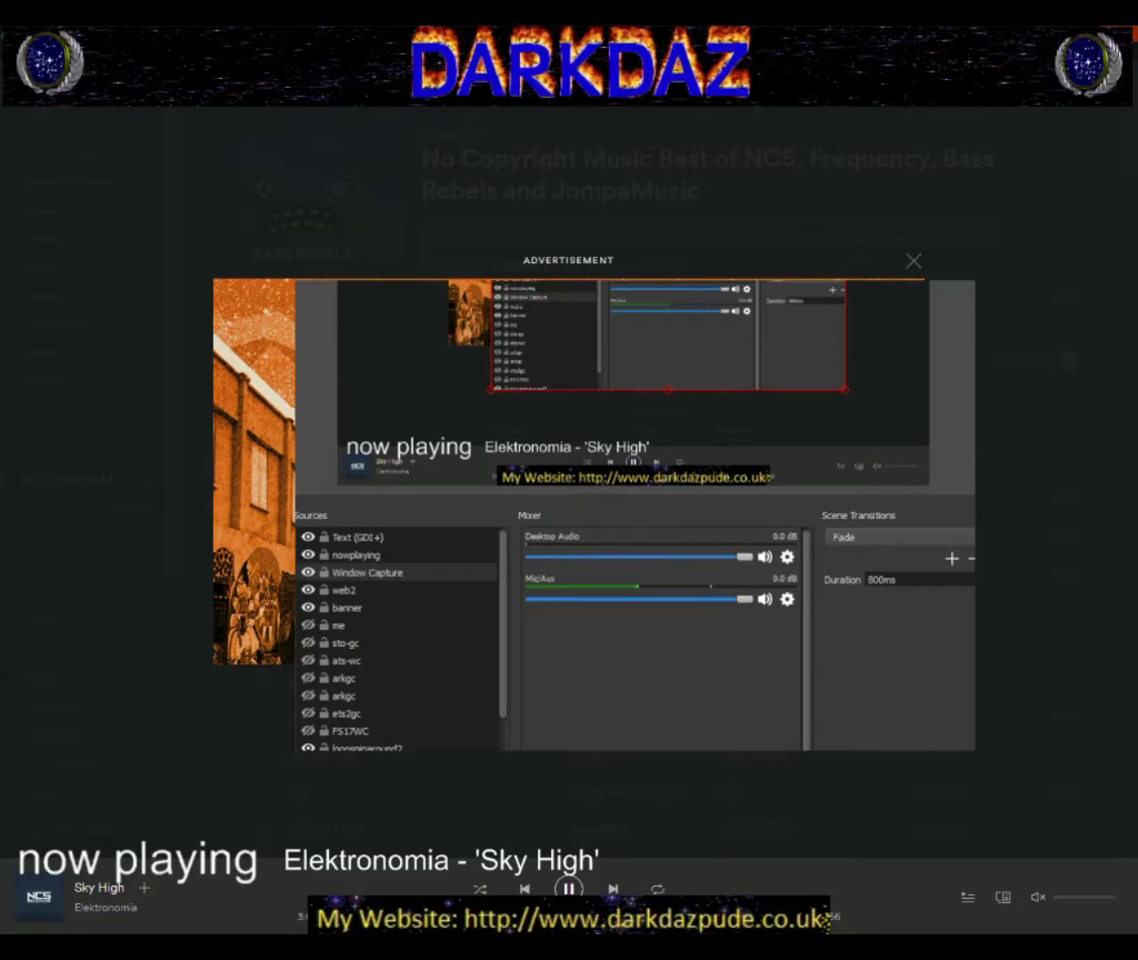
pyautogui.hotkey('alt', 'Tab')
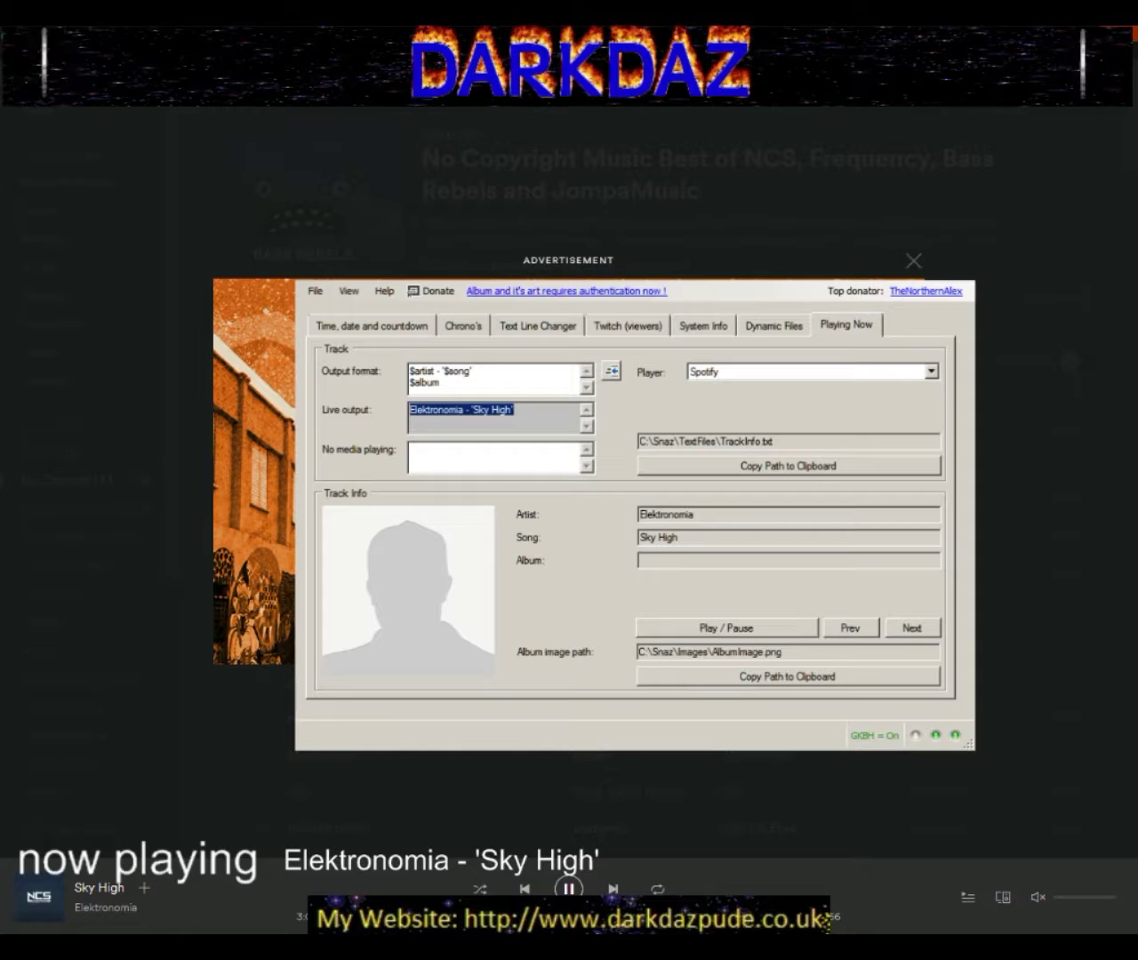
# - Pause Sky High in Spotify and play Clouds and Speed in turn to test the album info and art in Snaz
pyautogui.click(569, 888)
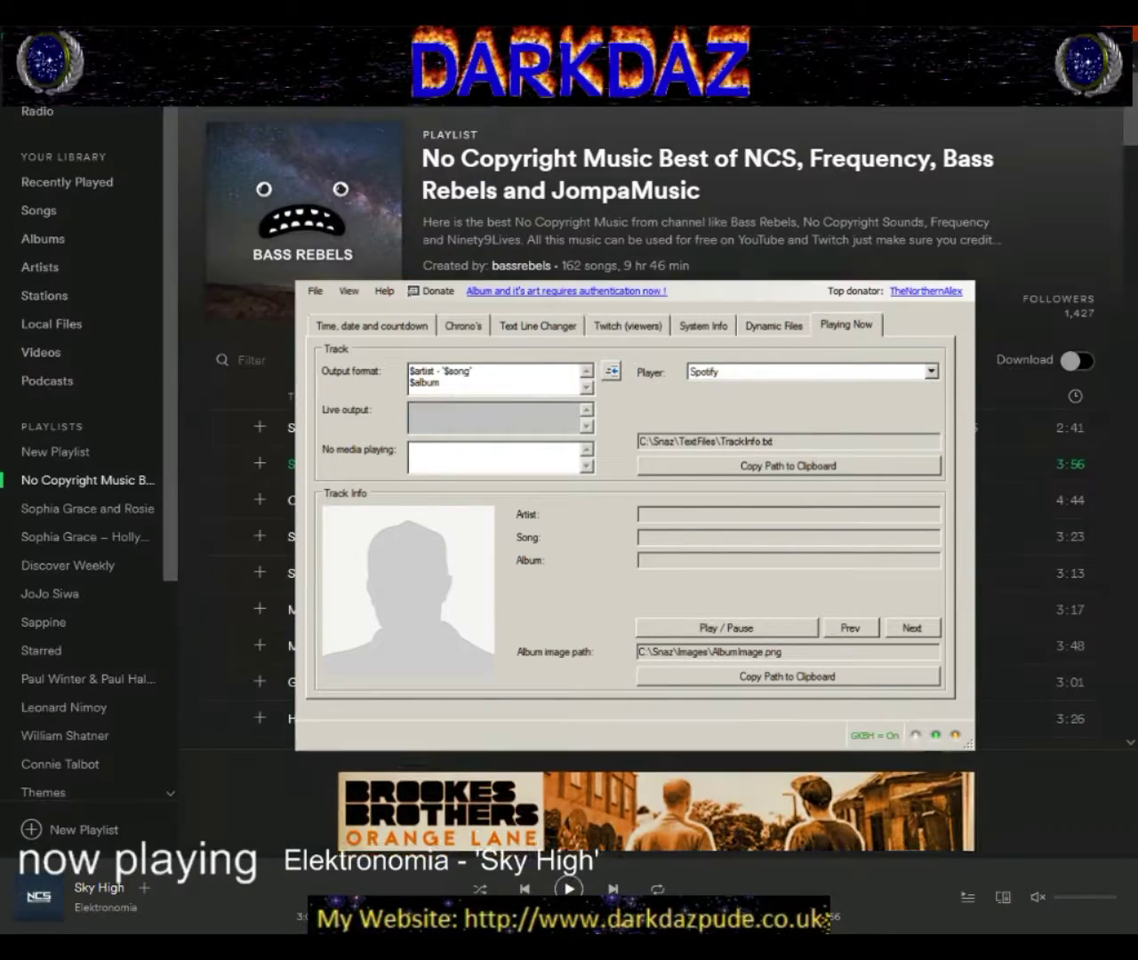
pyautogui.click(223, 499)
pyautogui.press('Return')
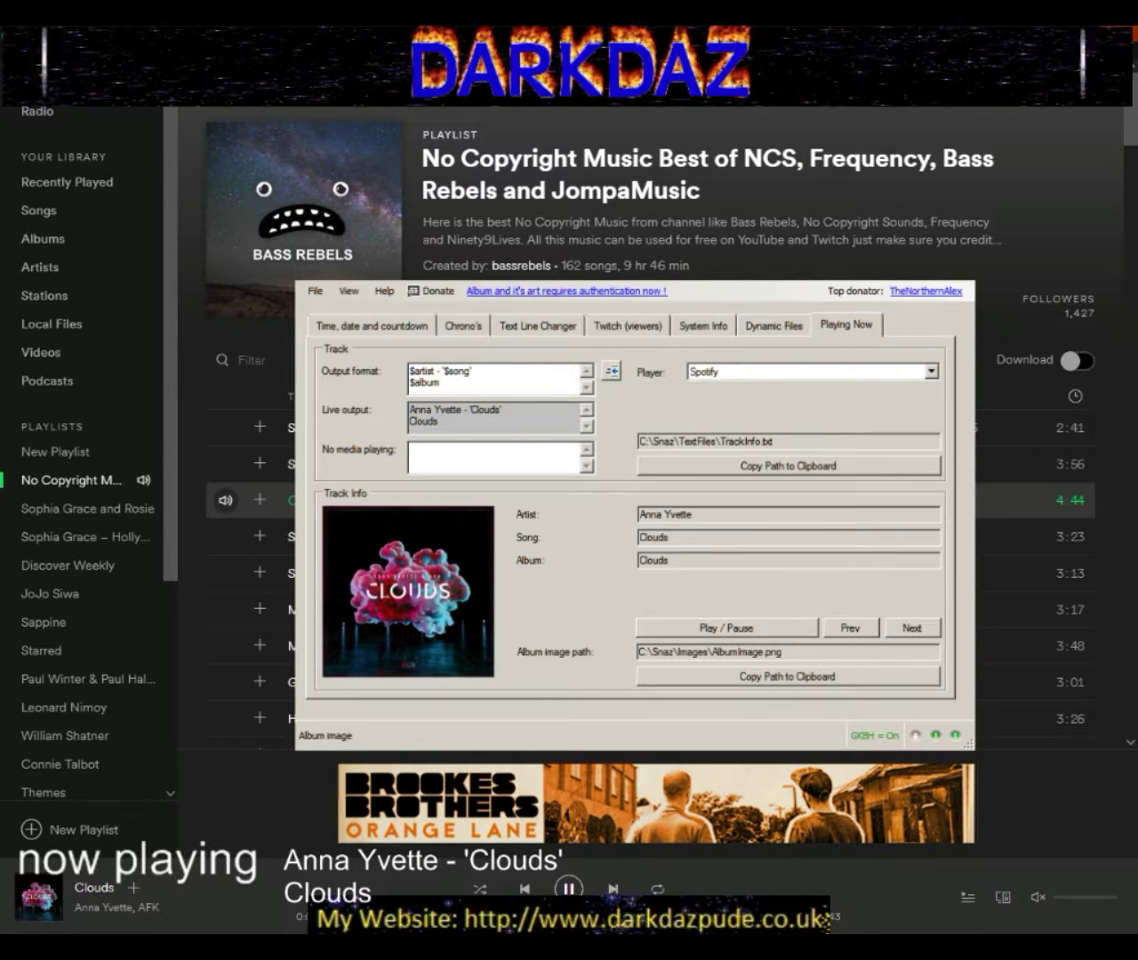
pyautogui.press('Tab')
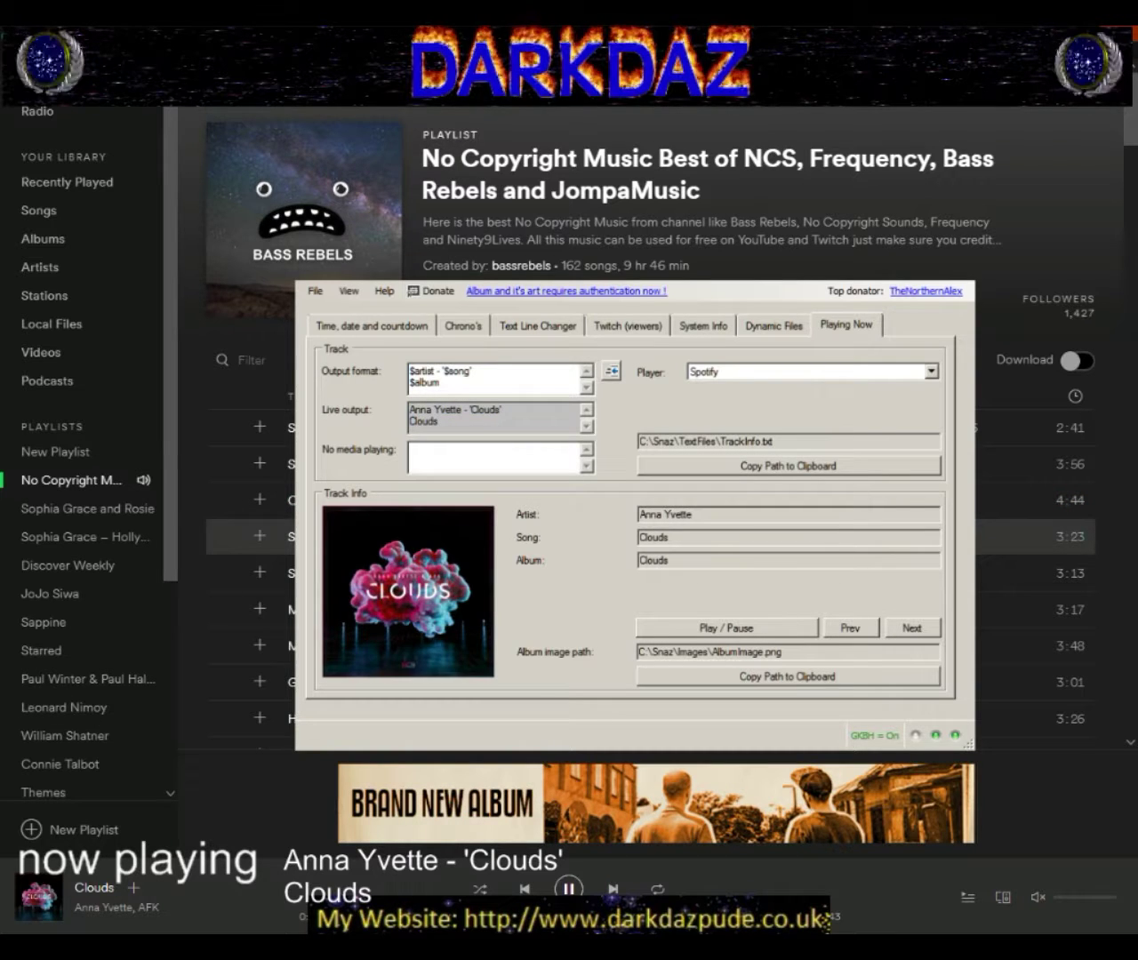
pyautogui.doubleClick(391, 533)
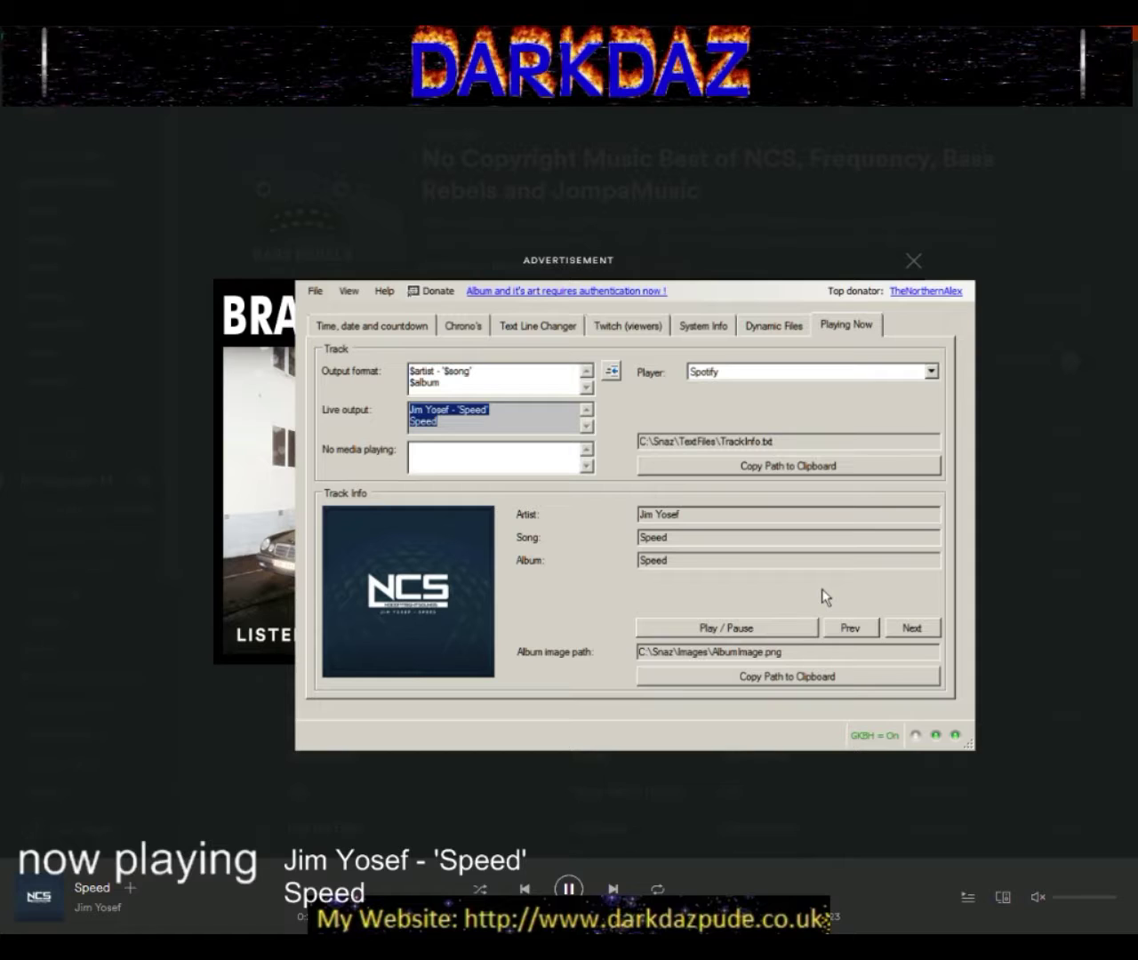
# - Pause the Speed track behind the advertisement and bring the full Spotify playlist to the front
pyautogui.click(916, 259)
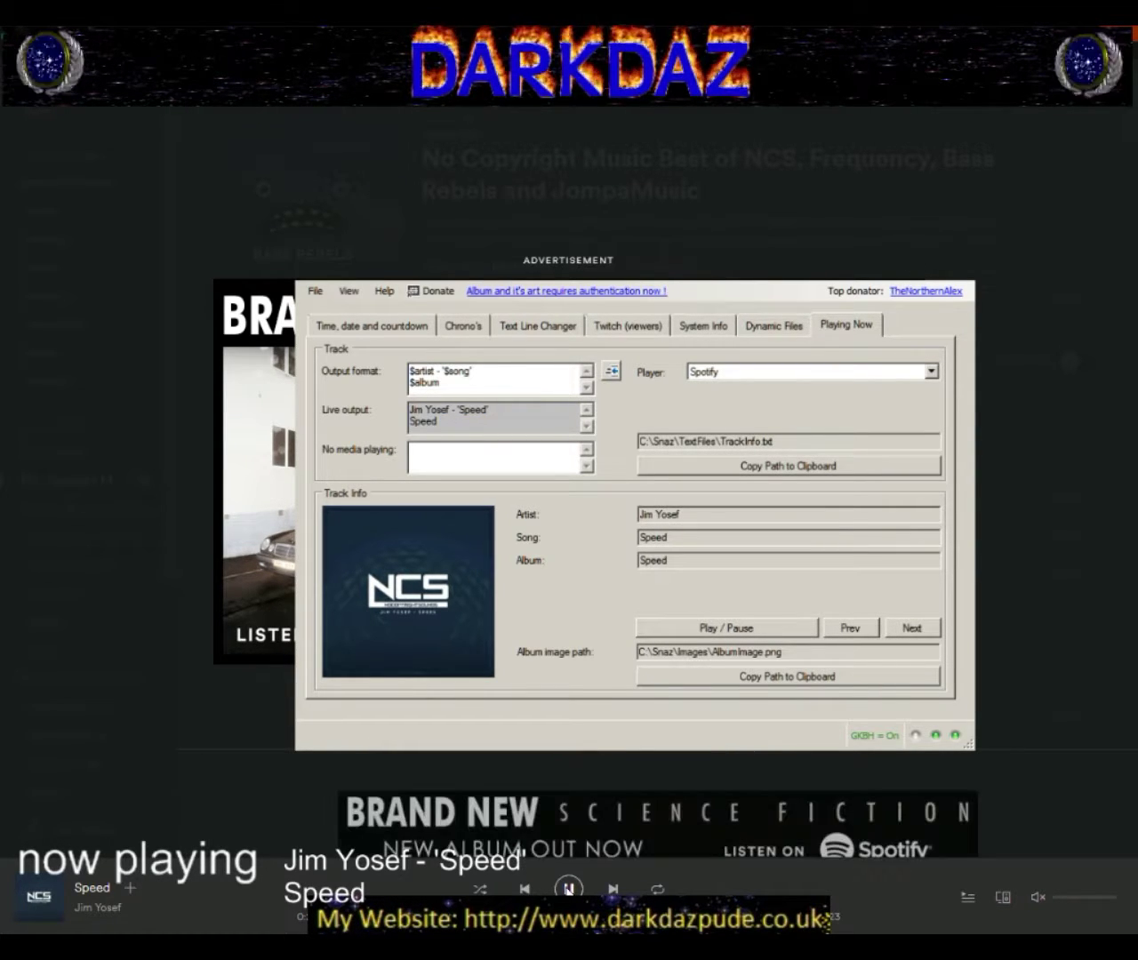
pyautogui.click(568, 888)
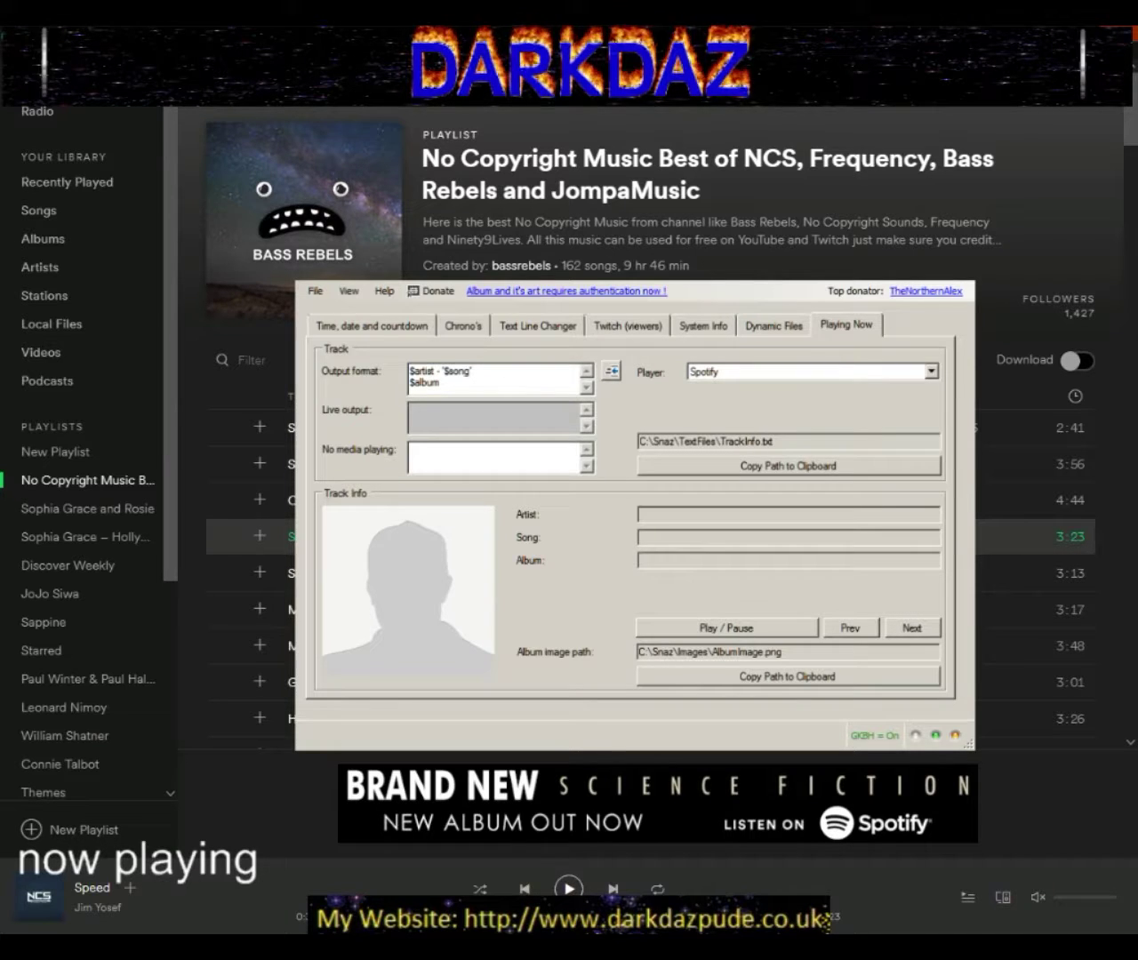
pyautogui.hotkey('alt', 'Tab')
pyautogui.hotkey('alt', 'Tab')
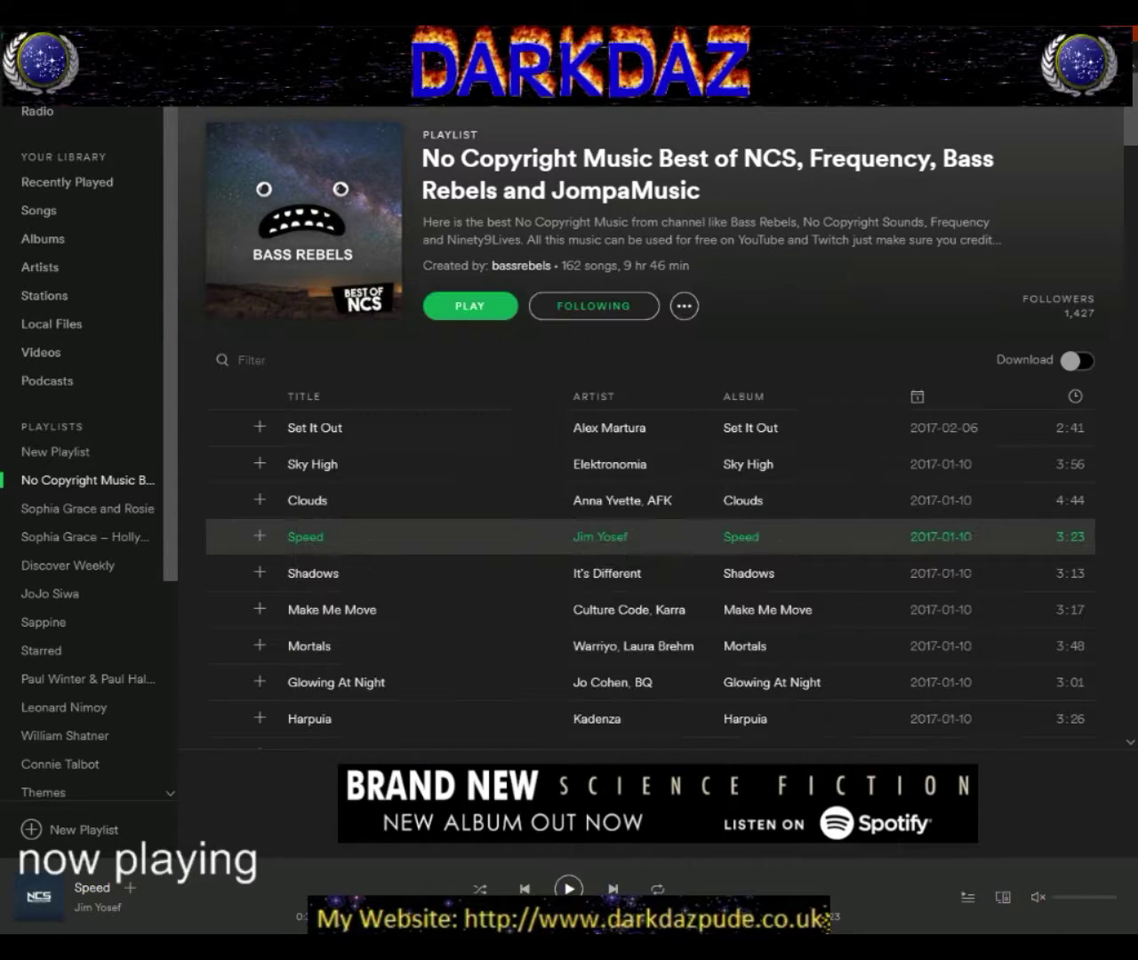